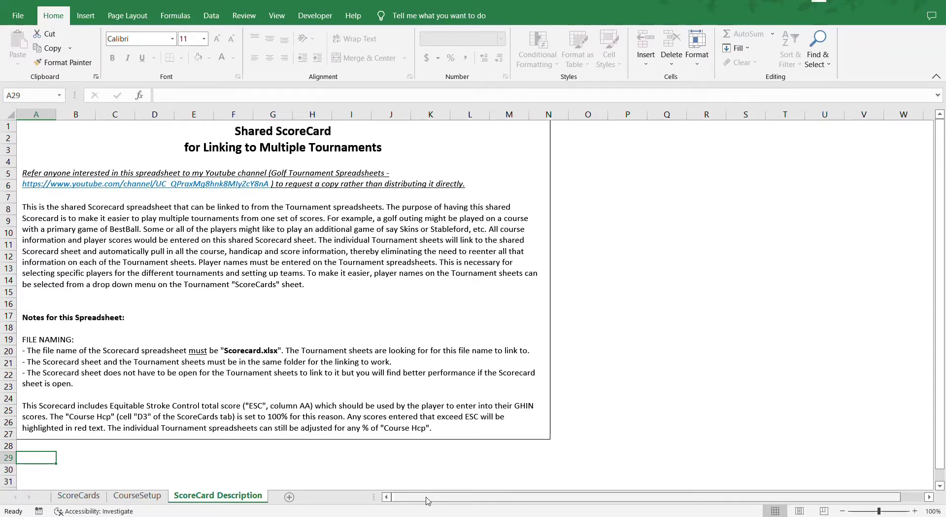
# Open the Windows Start menu while the ScoreCard Description sheet is showing.
pyautogui.press('super')
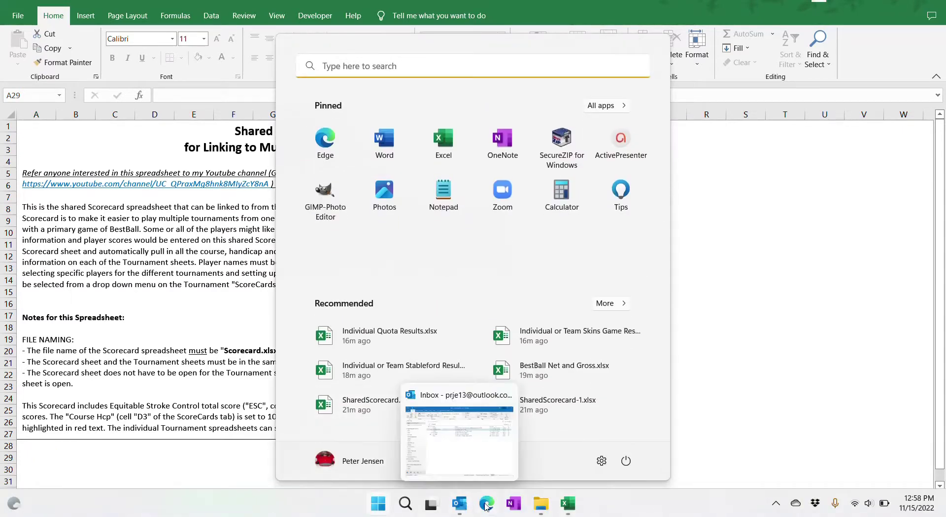
# Open BestBall Net and Gross.xlsx from the Tournament 2022-11-12 folder window.
pyautogui.moveTo(545, 504)
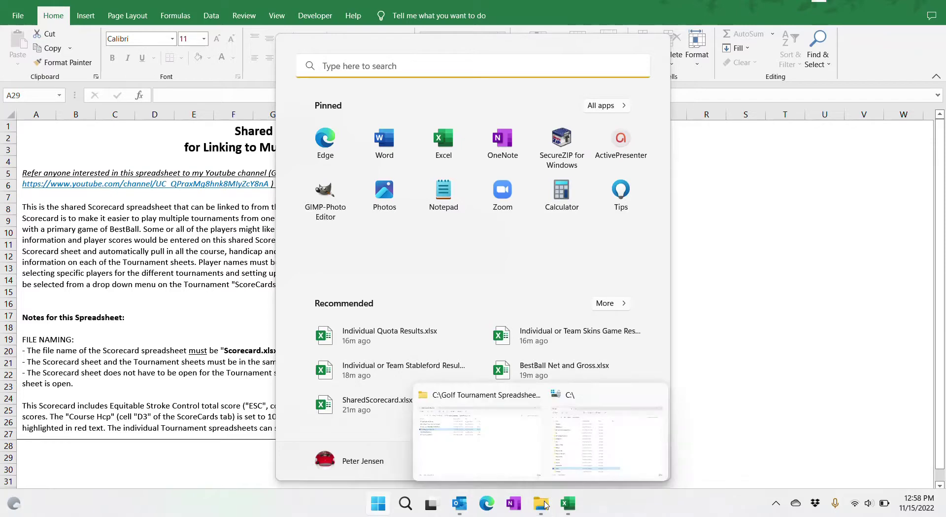
pyautogui.click(513, 464)
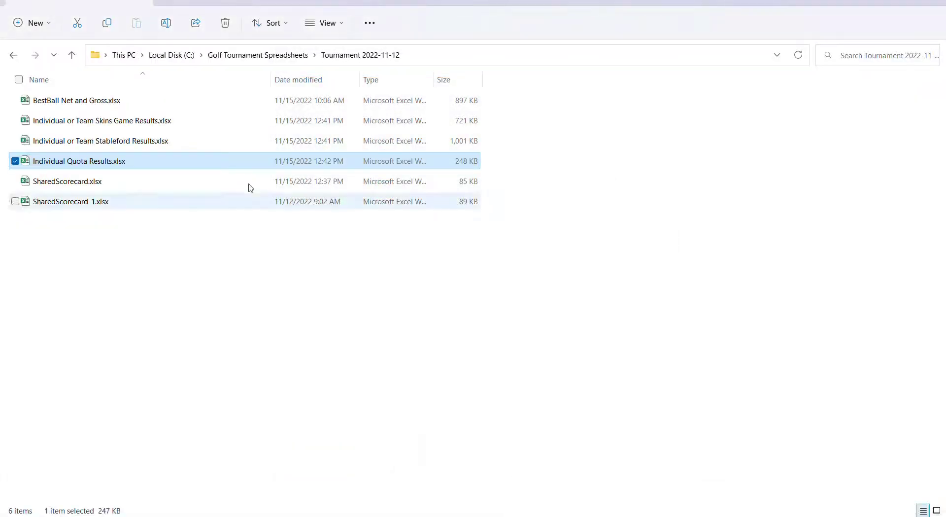
pyautogui.doubleClick(165, 100)
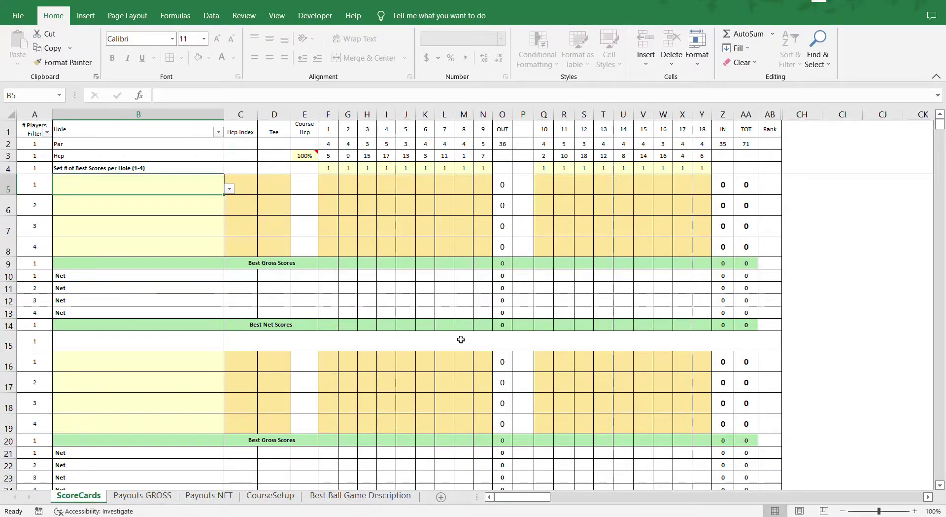
# View the CourseSetup sheet with Test Course-1 par, handicaps and tee ratings.
pyautogui.click(276, 498)
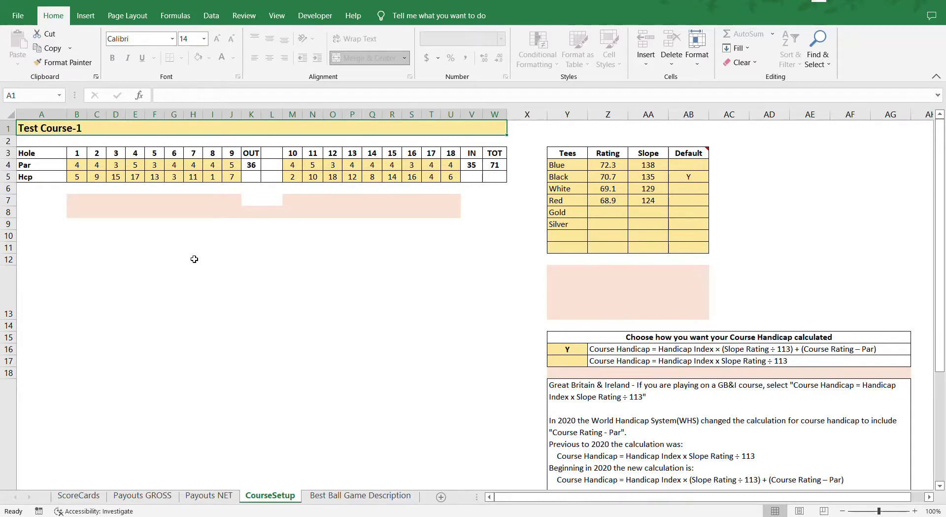
pyautogui.click(89, 497)
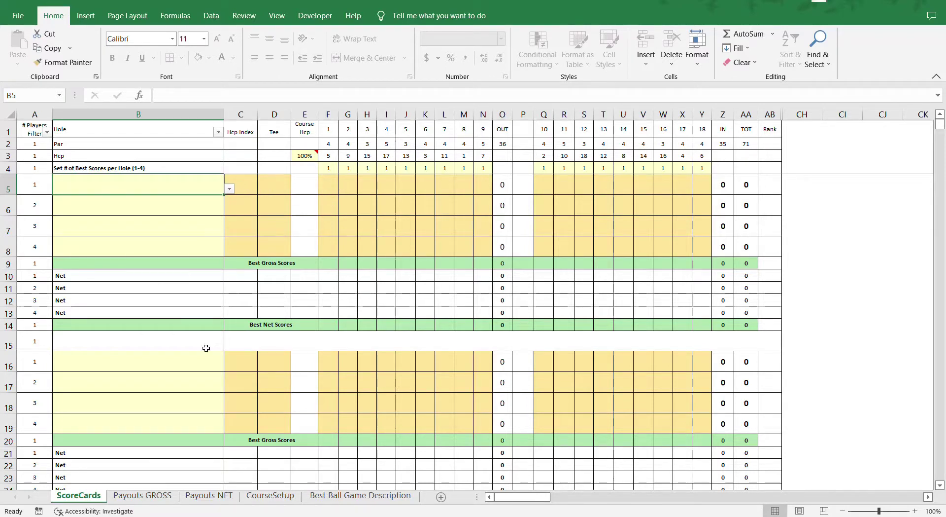
pyautogui.click(267, 497)
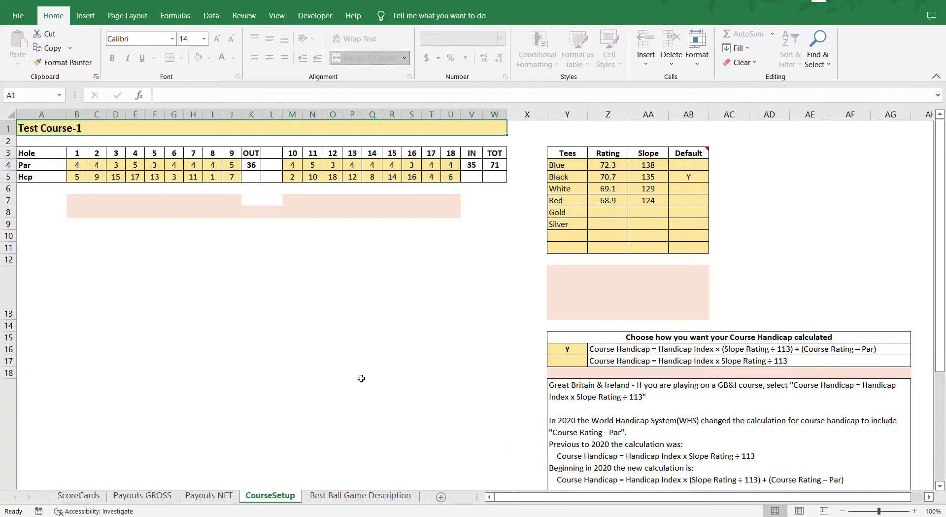
# Change hole 2's par to 3 on CourseSetup, dropping the OUT total to 35.
pyautogui.click(77, 168)
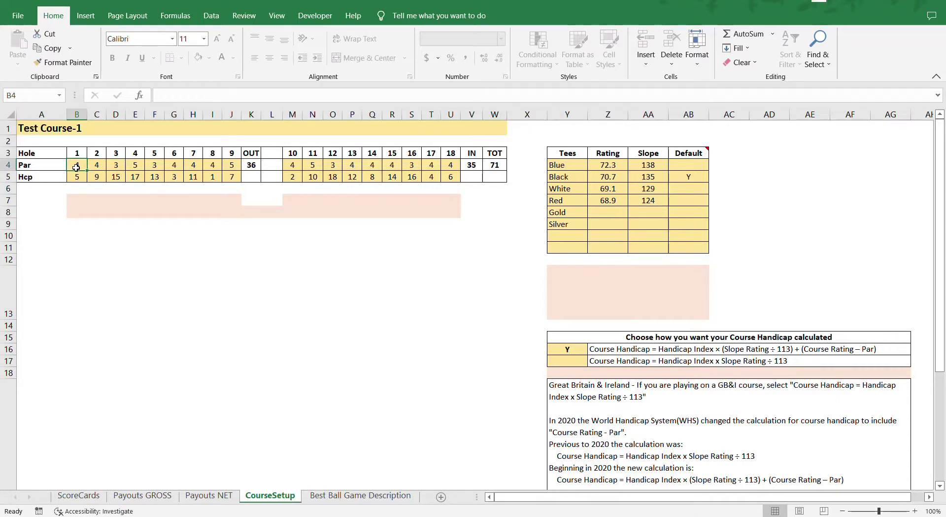
pyautogui.press('Down')
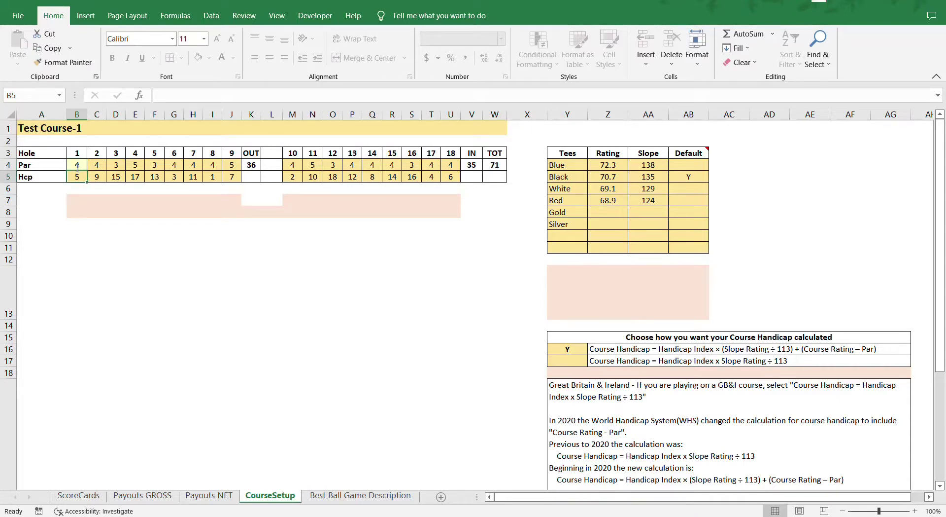
pyautogui.click(95, 166)
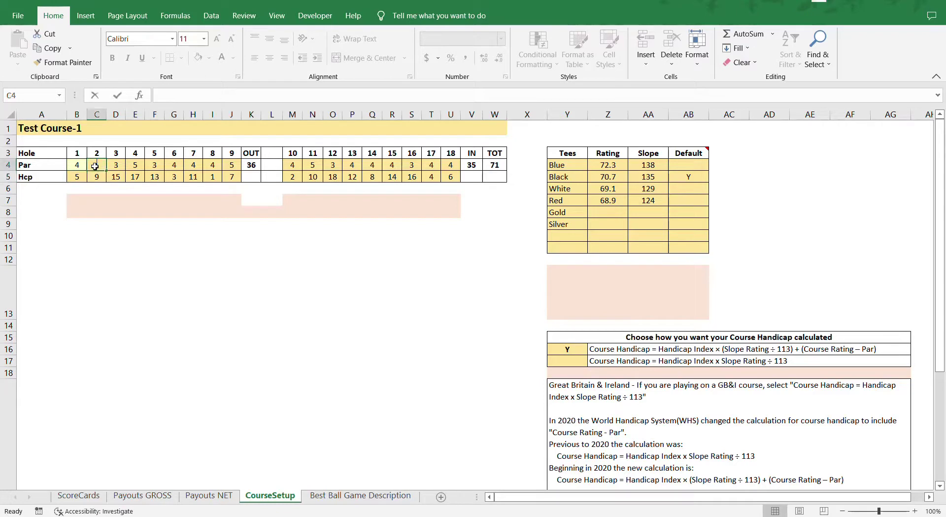
pyautogui.write('3')
pyautogui.press('Return')
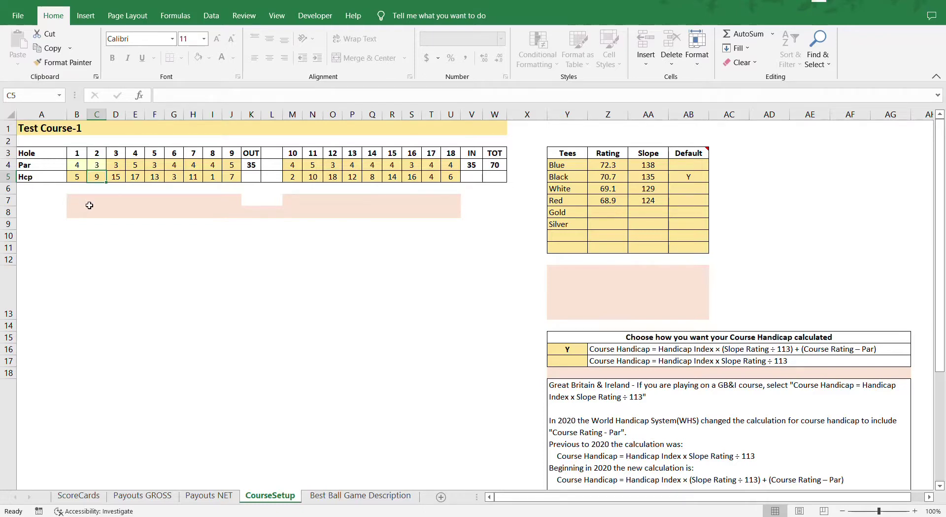
# Undo to restore hole 2's par to 4 and return to the ScoreCards sheet.
pyautogui.click(22, 1)
pyautogui.click(21, 1)
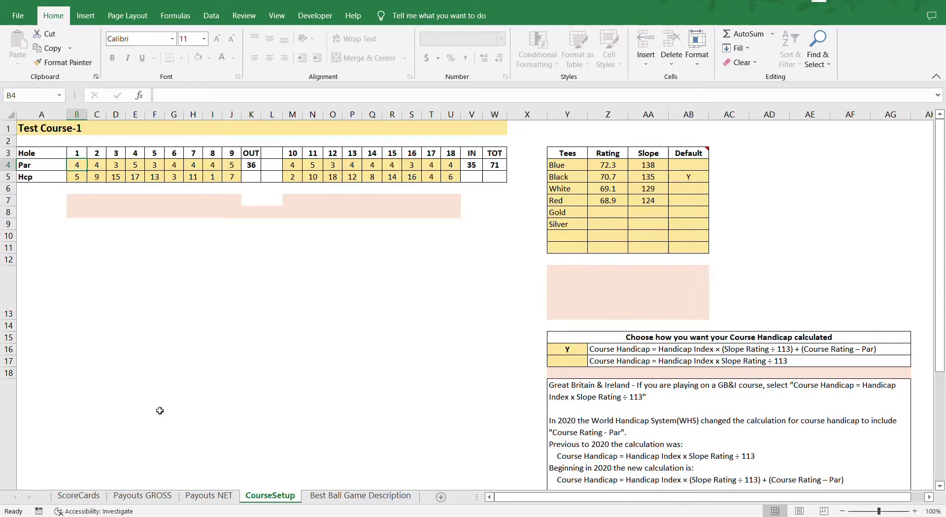
pyautogui.click(90, 497)
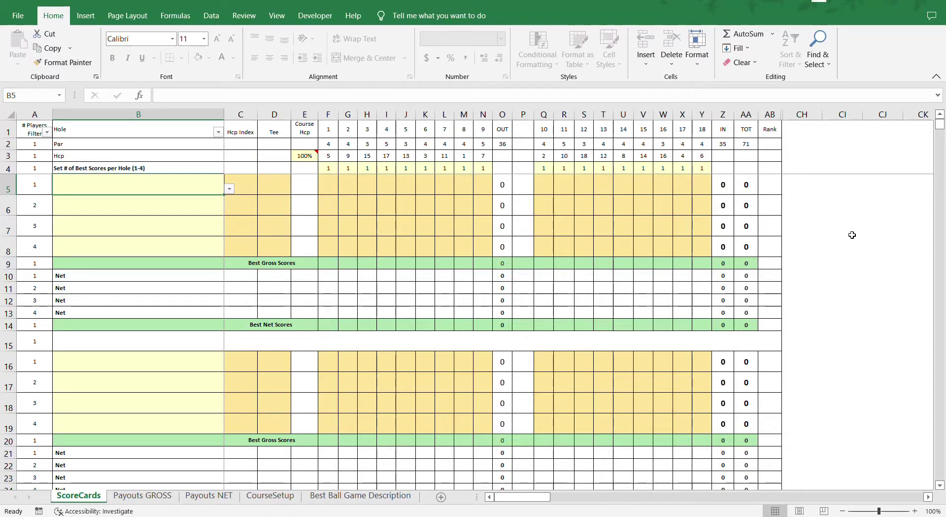
# Open Individual or Team Skins Game Results.xlsx from the Tournament 2022-11-12 folder.
pyautogui.moveTo(493, 516)
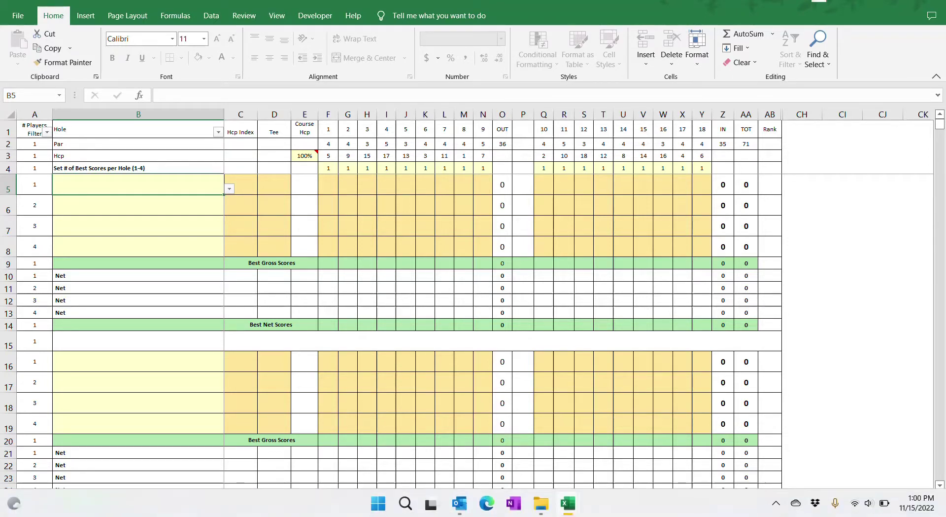
pyautogui.moveTo(540, 502)
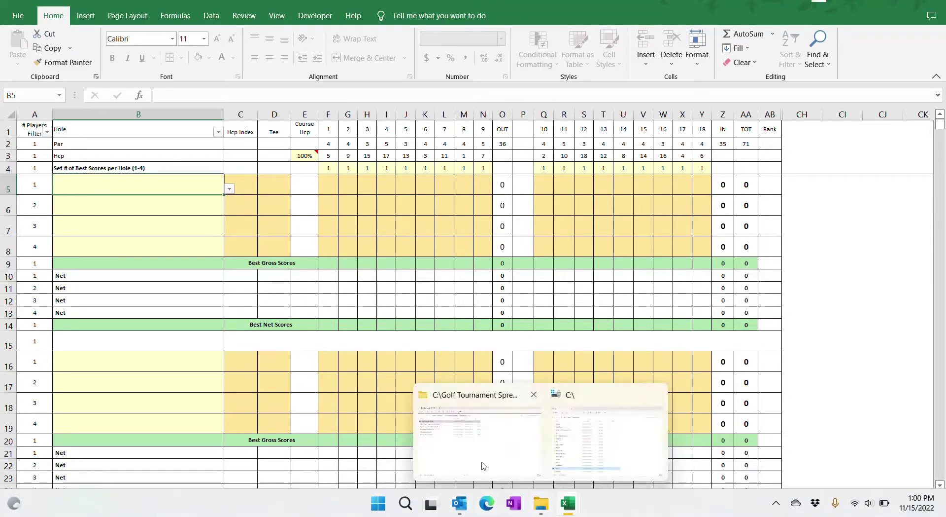
pyautogui.click(482, 462)
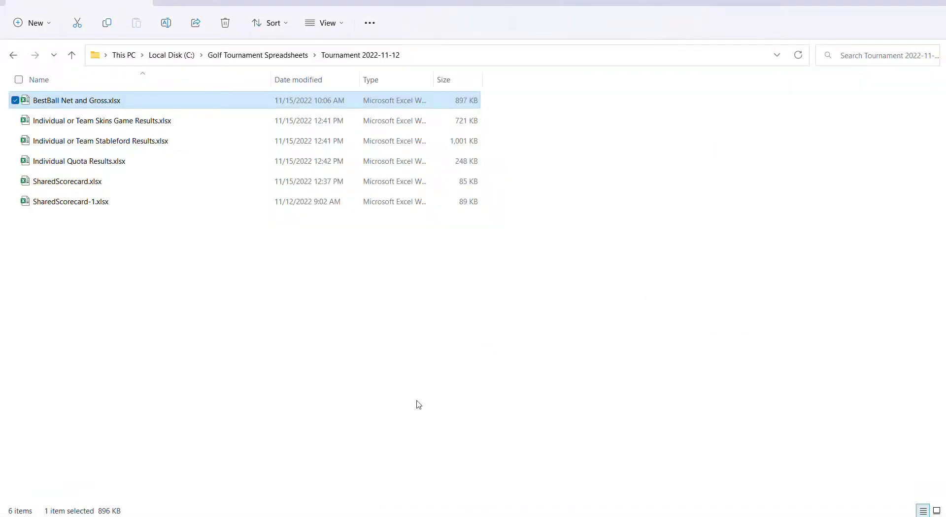
pyautogui.click(124, 129)
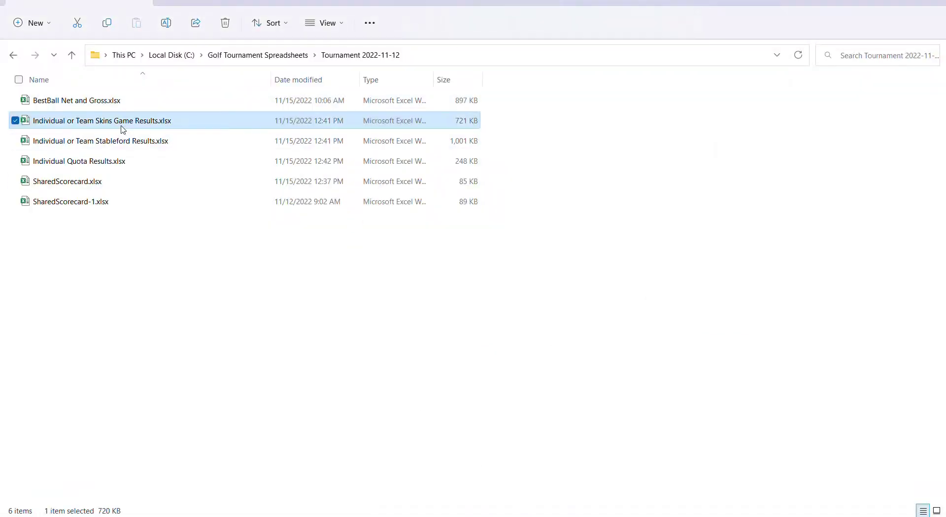
pyautogui.doubleClick(123, 130)
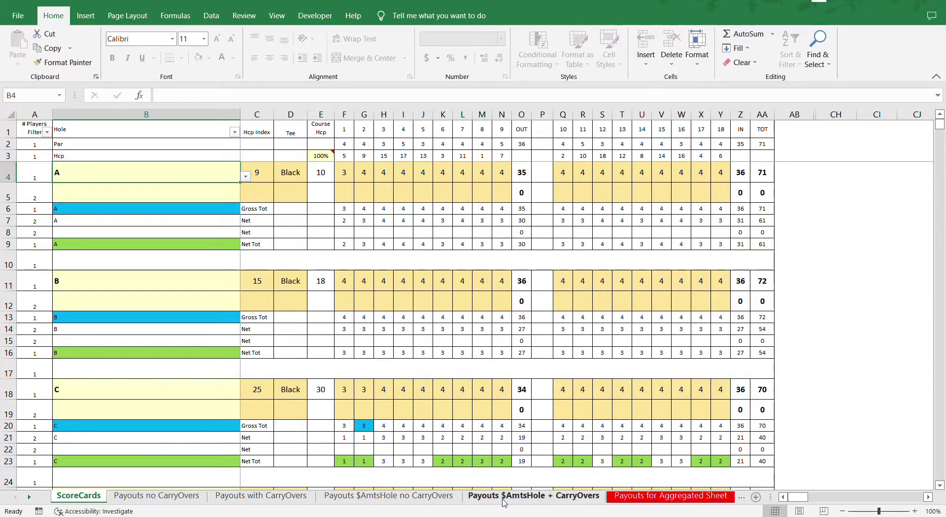
# Open Individual Quota Results.xlsx from the tournament folder window.
pyautogui.hotkey('alt', 'Tab')
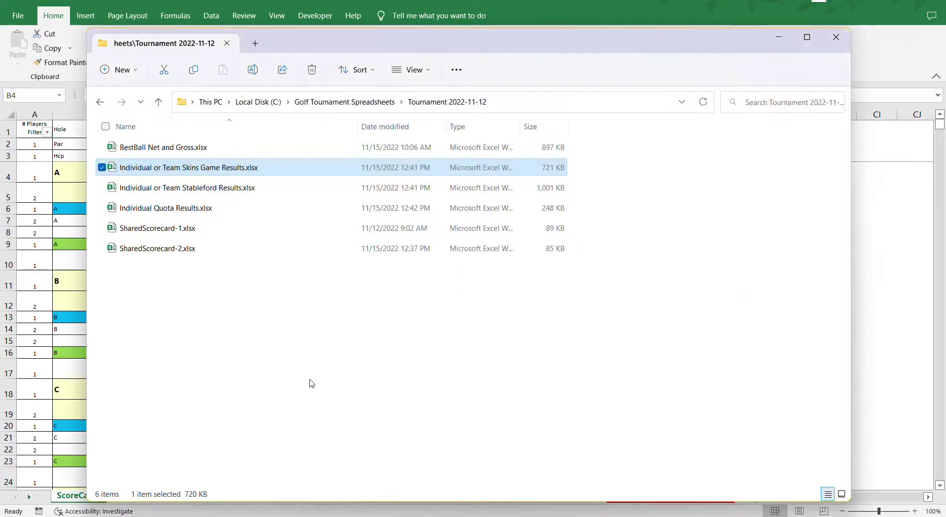
pyautogui.click(215, 209)
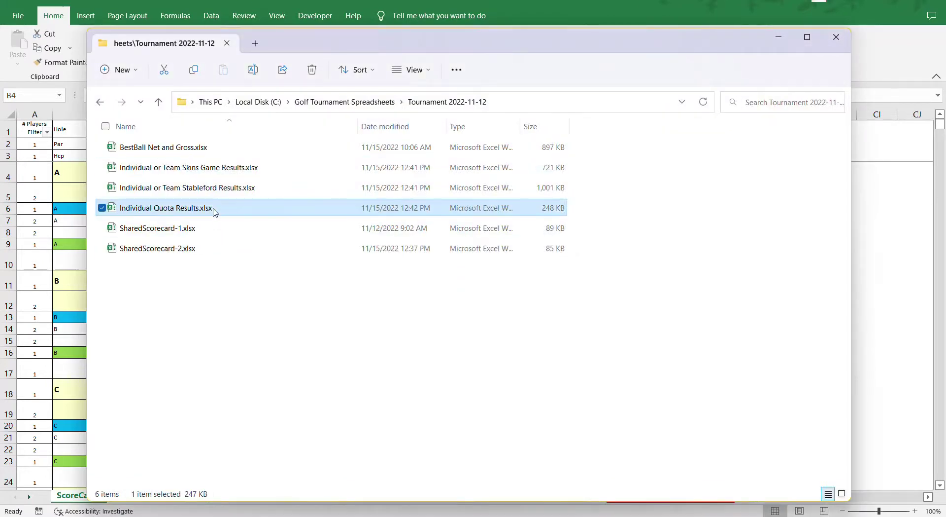
pyautogui.hotkey('alt', 'Tab')
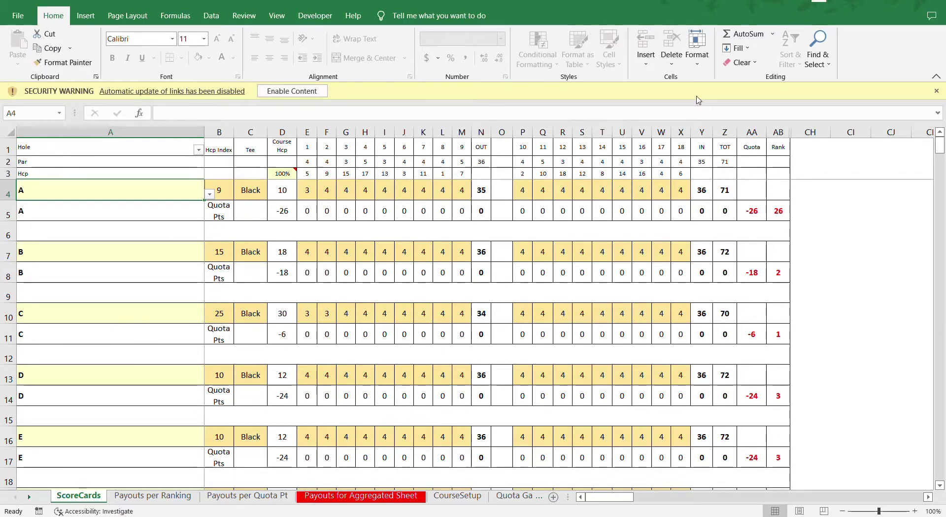
# Enable content without updating links, check player A's hole 1 score, then return to the folder.
pyautogui.click(312, 90)
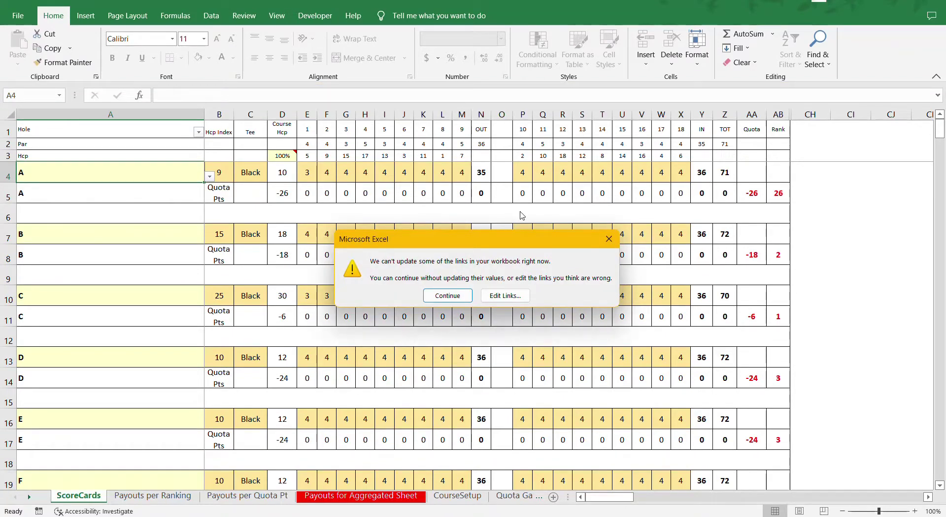
pyautogui.click(448, 295)
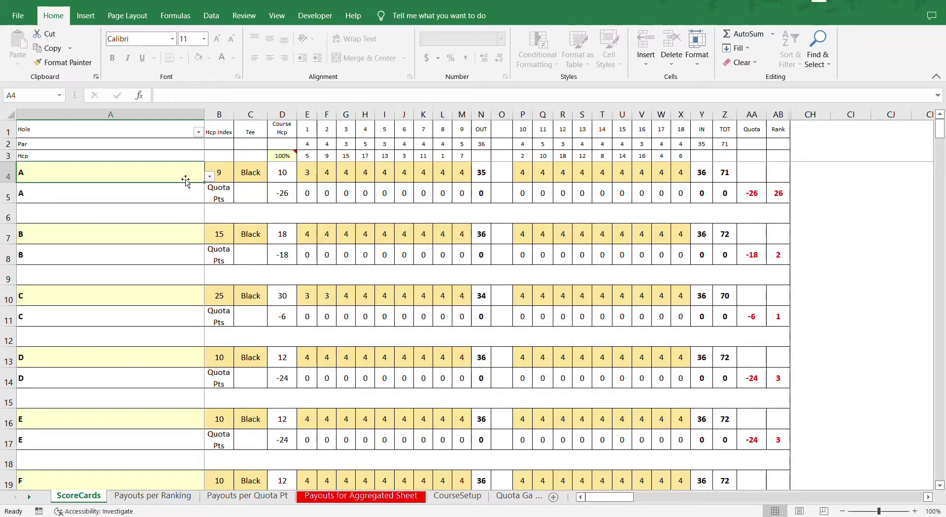
pyautogui.click(311, 175)
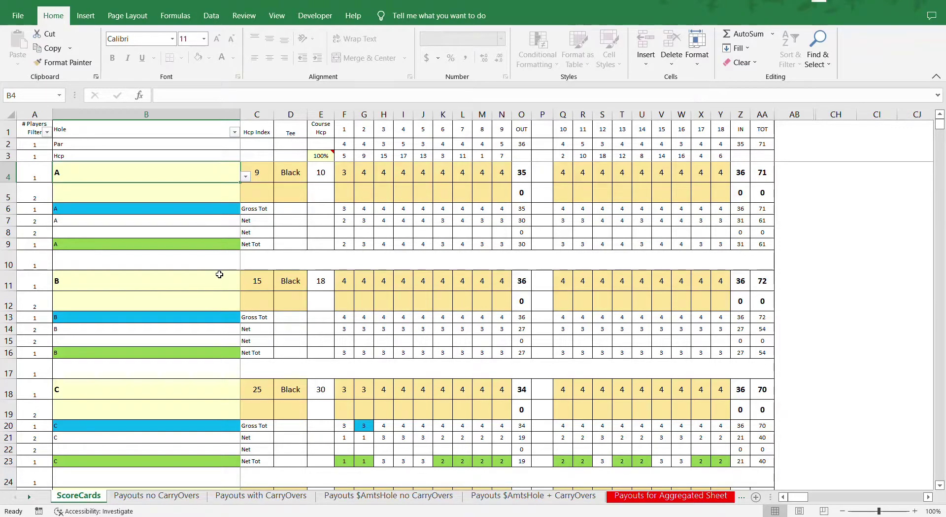
pyautogui.hotkey('alt', 'Tab')
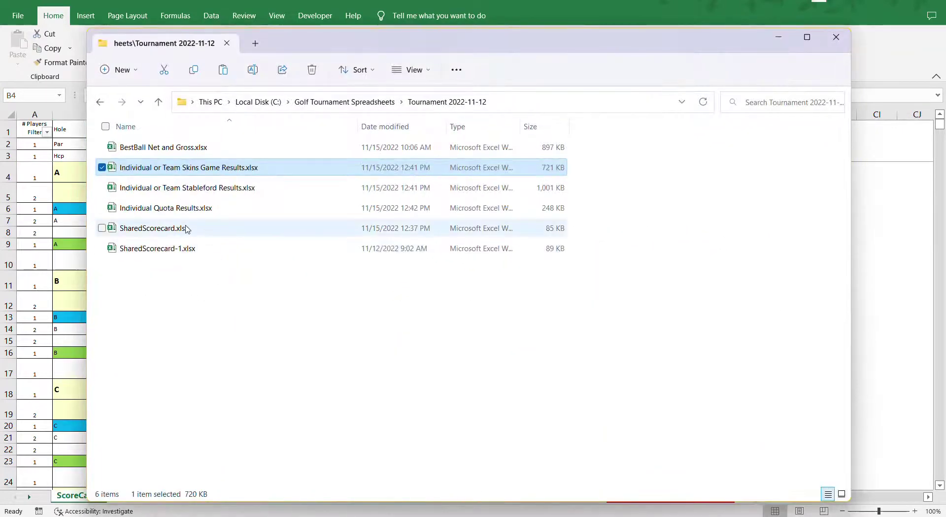
# Open SharedScorecard.xlsx from the Tournament 2022-11-12 folder.
pyautogui.click(186, 228)
pyautogui.doubleClick(186, 229)
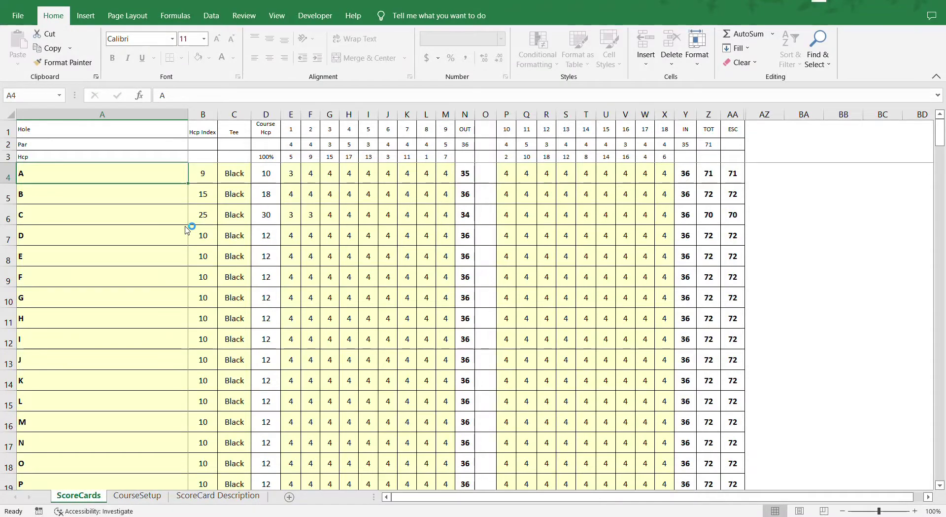
# Show the ScoreCard Description sheet with its Scorecard.xlsx file-naming and linking notes.
pyautogui.click(232, 497)
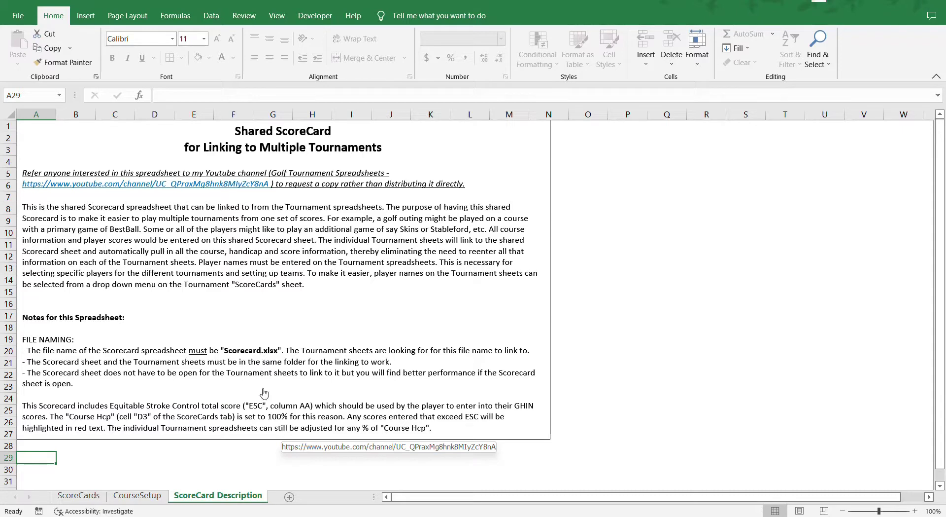
# Bring the Skins Game Results workbook's ScoreCards sheet with players A, B and C back to front.
pyautogui.hotkey('alt', 'Tab')
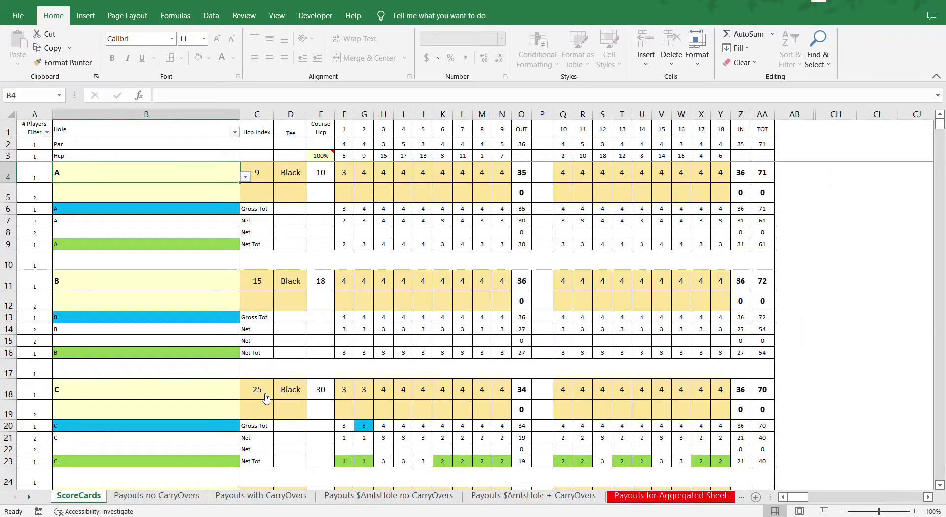
pyautogui.hotkey('alt', 'Tab')
pyautogui.press('Tab')
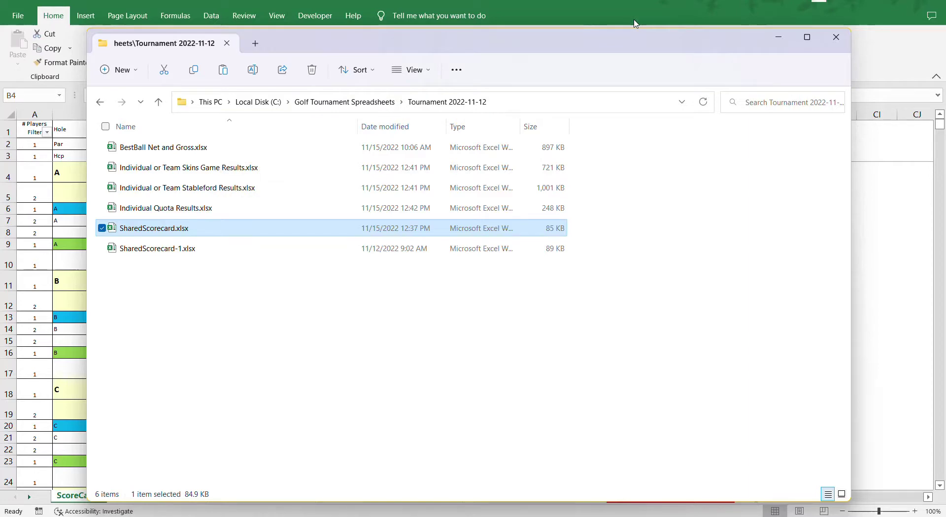
pyautogui.click(635, 23)
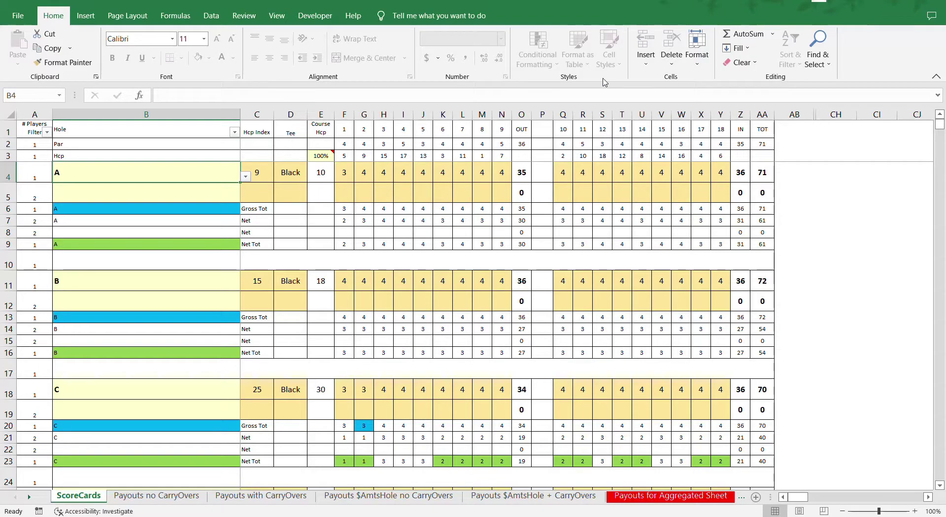
pyautogui.hotkey('alt', 'Tab')
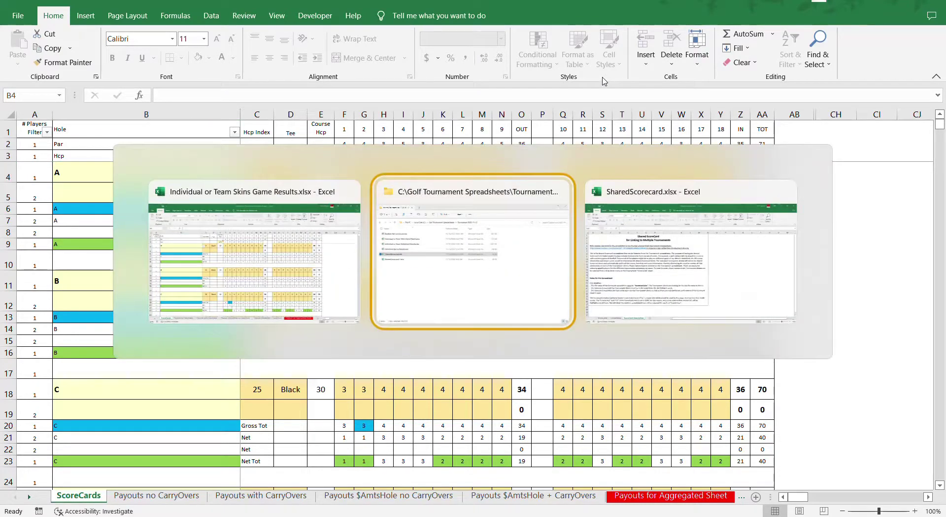
# Switch to SharedScorecard.xlsx and show its CourseSetup sheet of tee ratings and slopes.
pyautogui.hotkey('alt', 'Tab')
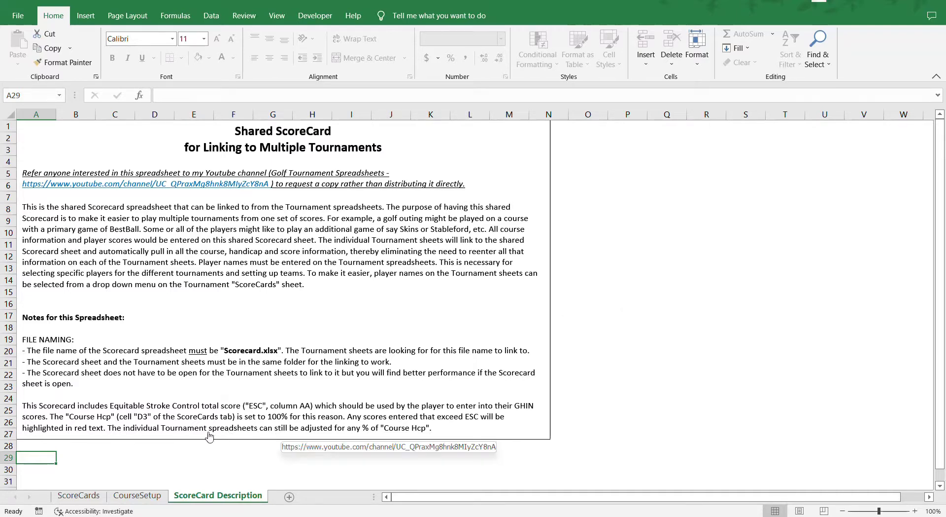
pyautogui.click(149, 497)
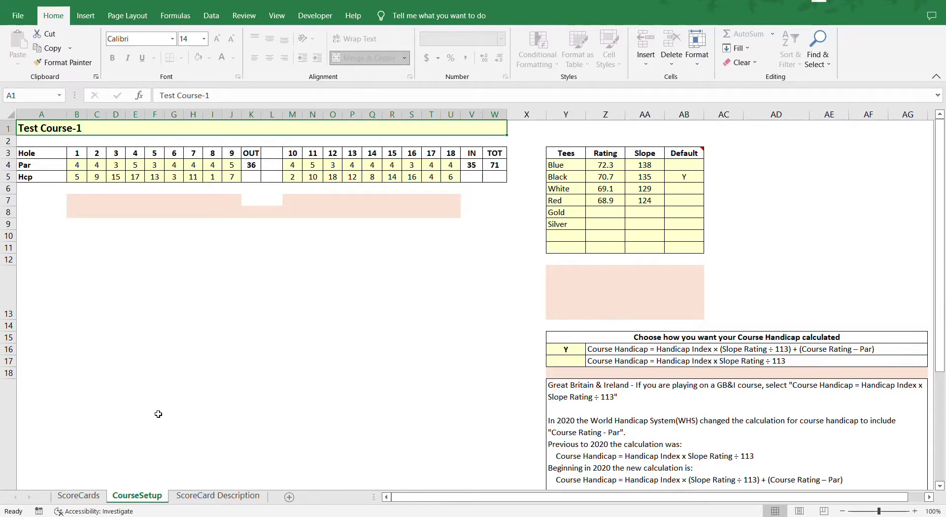
# Look over the CourseSetup sheet, then move to the ScoreCards sheet of player tees and scores.
pyautogui.scroll(-2, 158, 413)
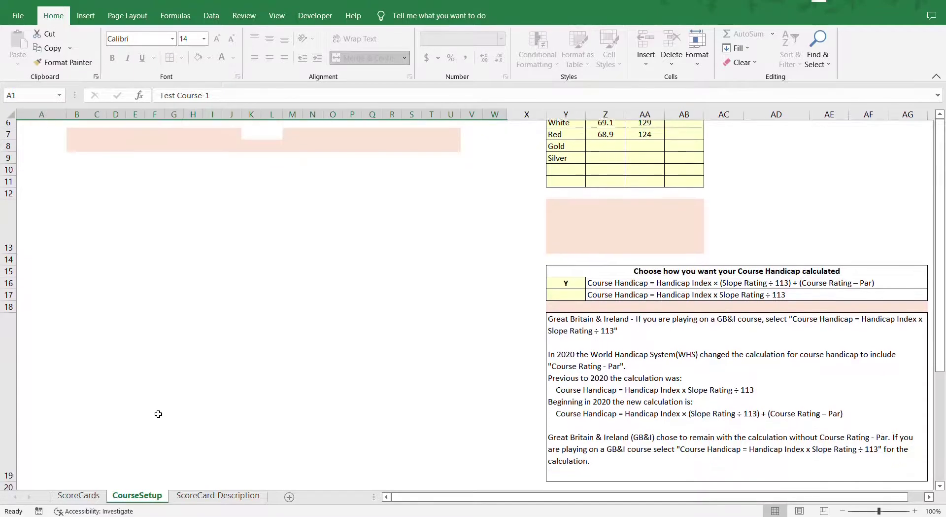
pyautogui.scroll(2, 158, 414)
pyautogui.scroll(-1, 158, 414)
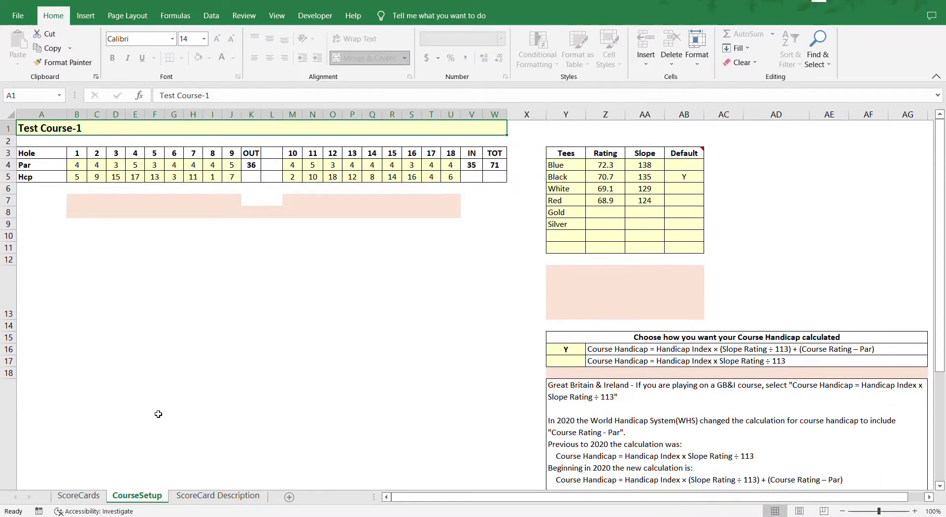
pyautogui.click(79, 495)
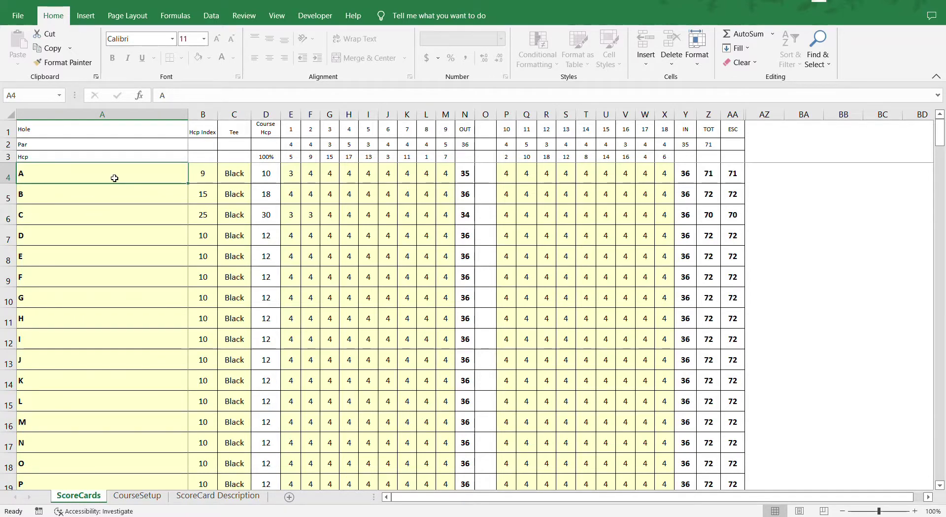
# Change player A's tee in C4 from Black to White, dropping the course handicap to 8.
pyautogui.click(235, 173)
pyautogui.click(256, 178)
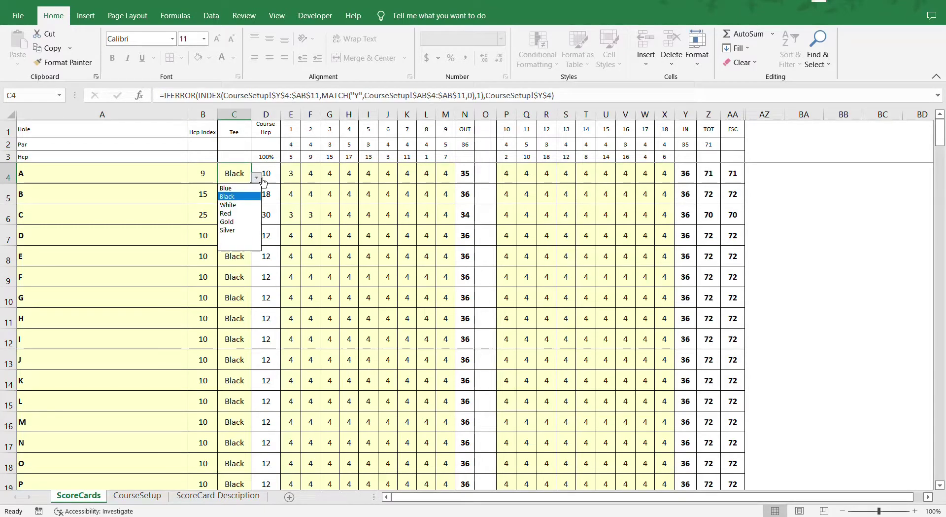
pyautogui.click(229, 205)
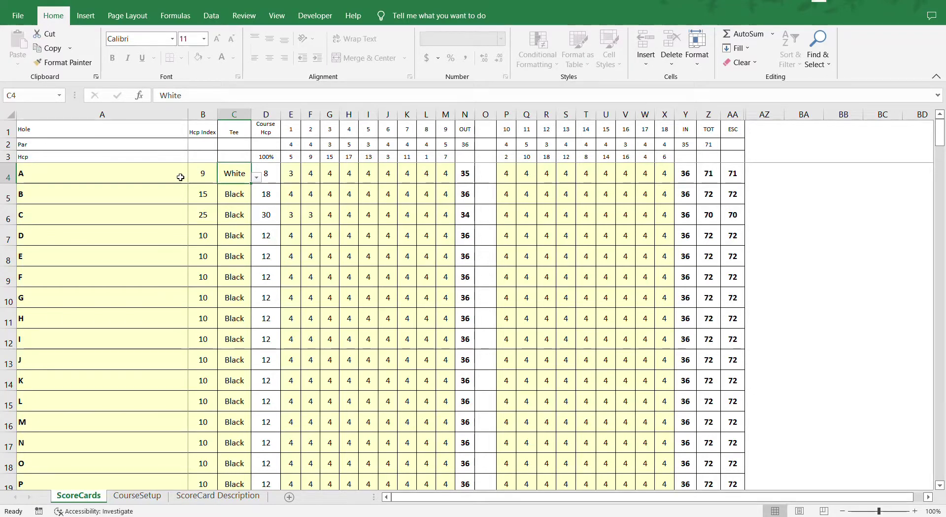
pyautogui.press('Right')
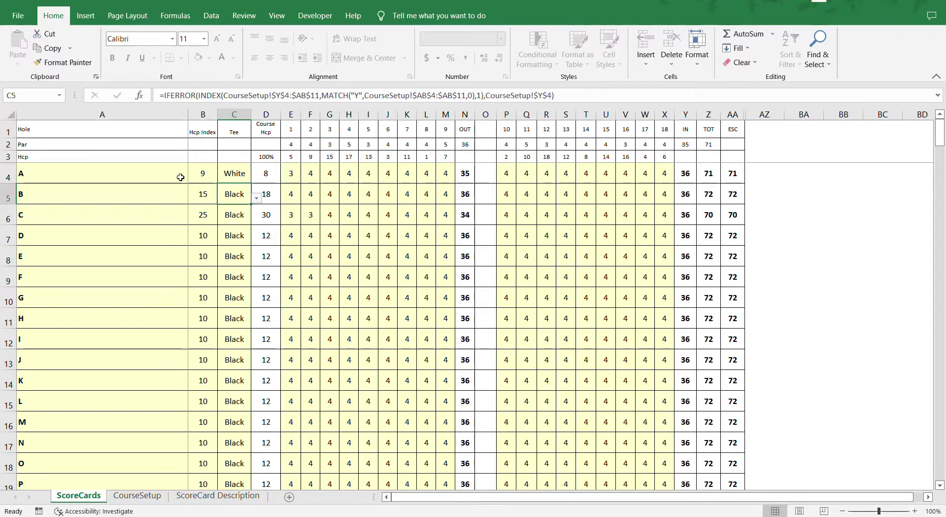
pyautogui.click(180, 177)
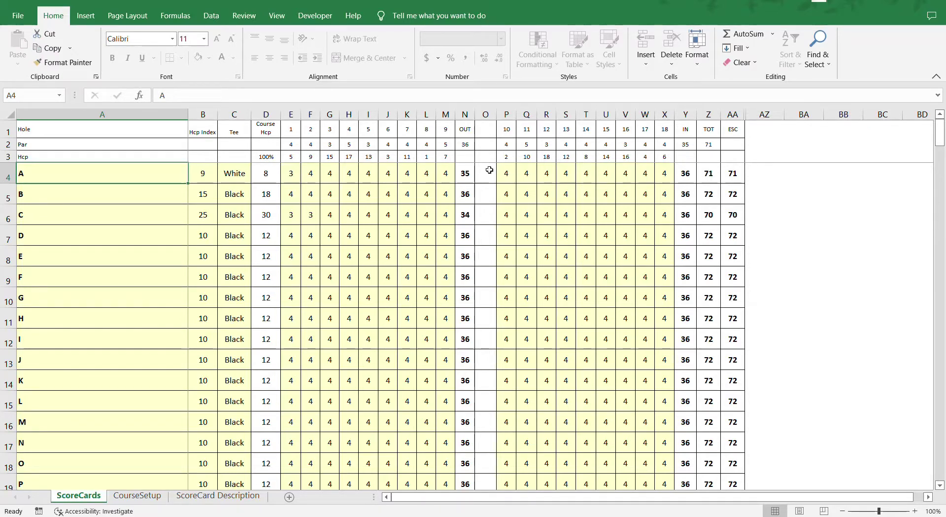
# Set player A's hole 2 score in F4 to 7 (OUT 38, TOT 74), then switch to File Explorer.
pyautogui.click(312, 172)
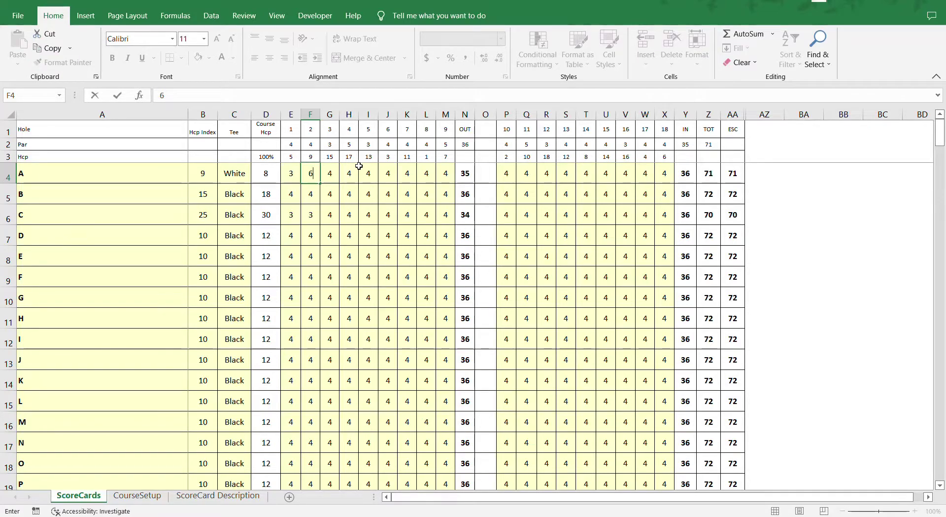
pyautogui.write('6')
pyautogui.press('Return')
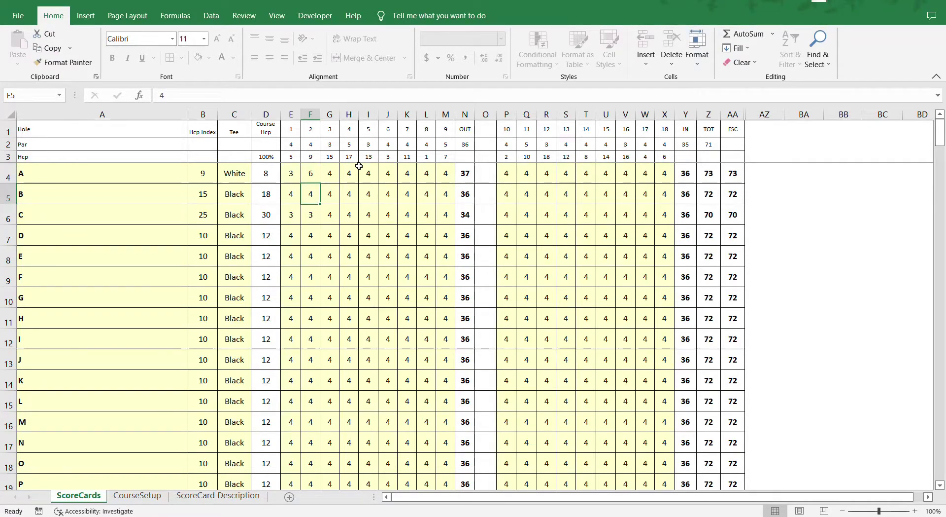
pyautogui.click(309, 172)
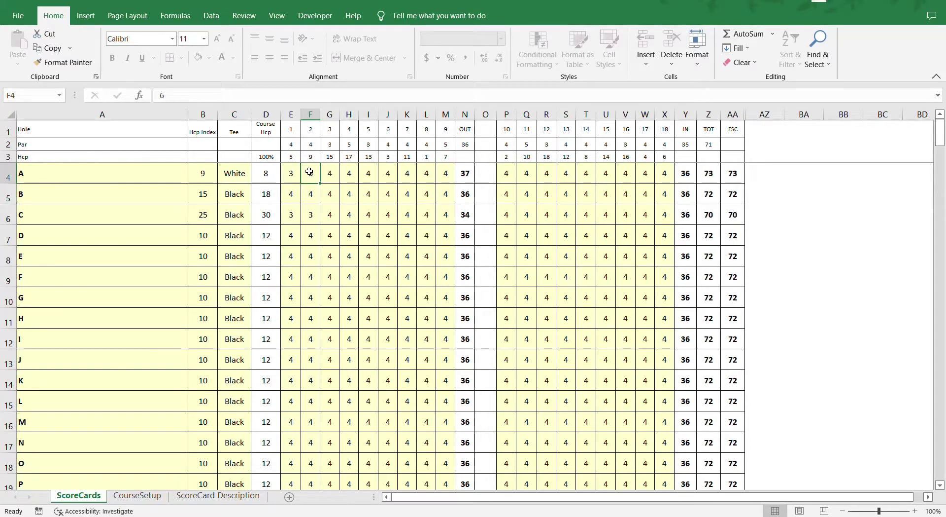
pyautogui.write('7')
pyautogui.press('Return')
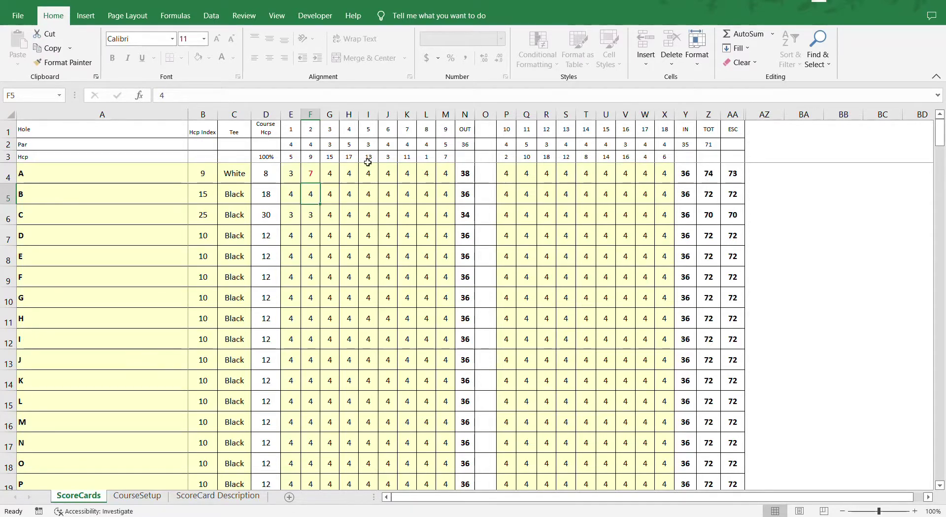
pyautogui.click(179, 172)
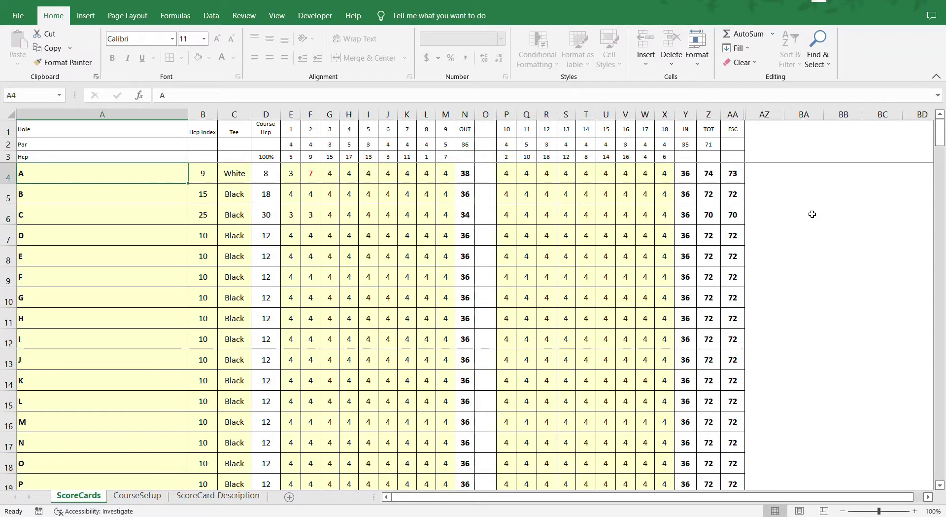
pyautogui.hotkey('alt', 'Tab')
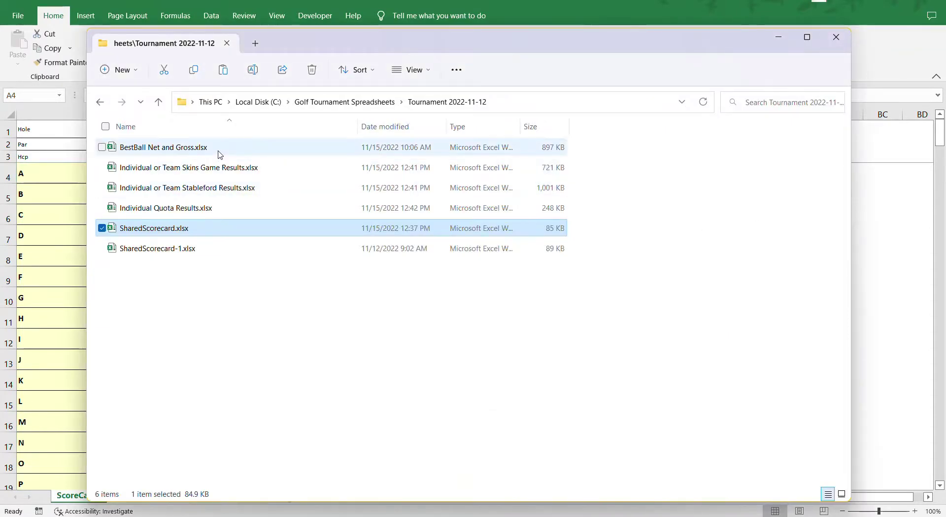
# Open BestBall Net and Gross.xlsx from the Tournament 2022-11-12 folder.
pyautogui.click(219, 154)
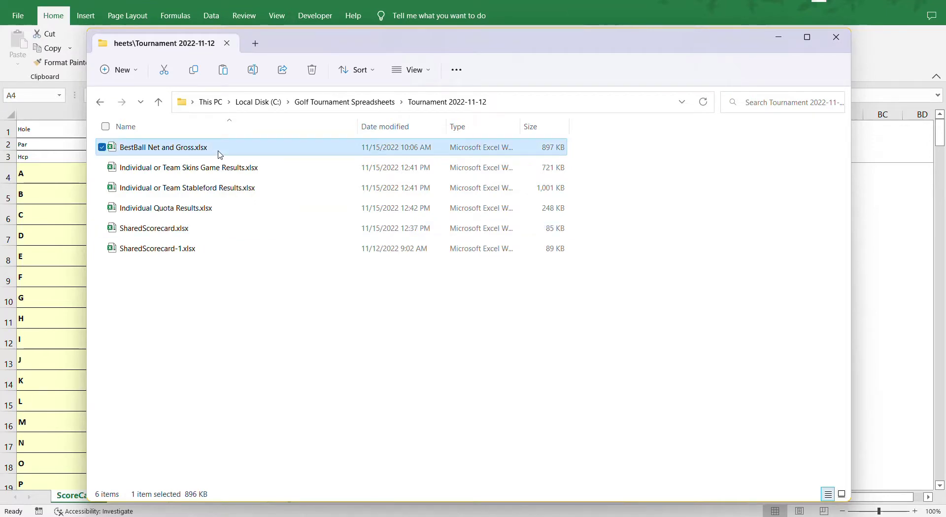
pyautogui.doubleClick(220, 155)
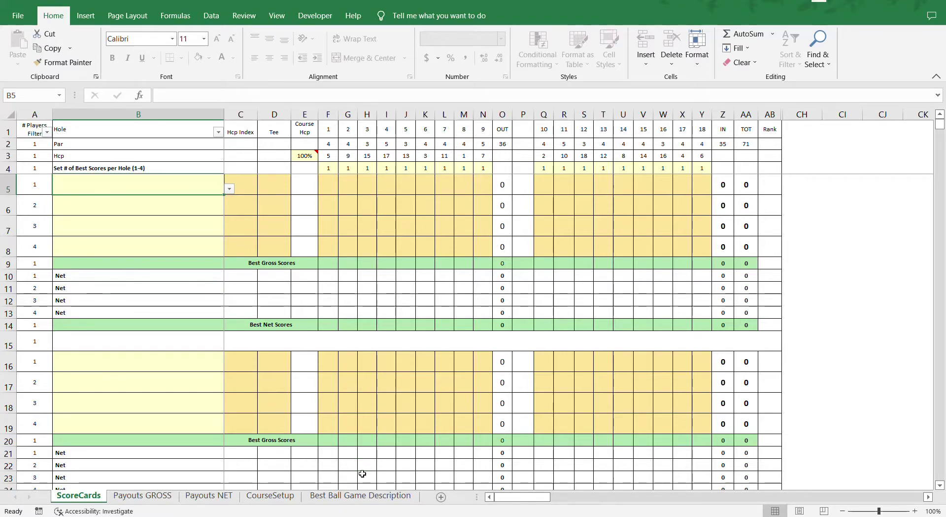
# Read the Best Ball Game Description notes, then show the ScoreCards sheet with par 36/35/71.
pyautogui.click(362, 496)
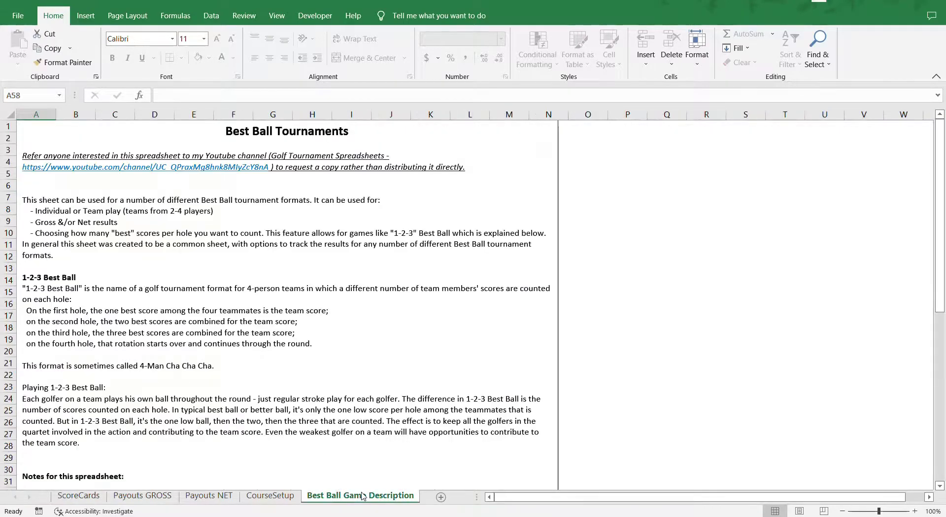
pyautogui.scroll(-7, 393, 419)
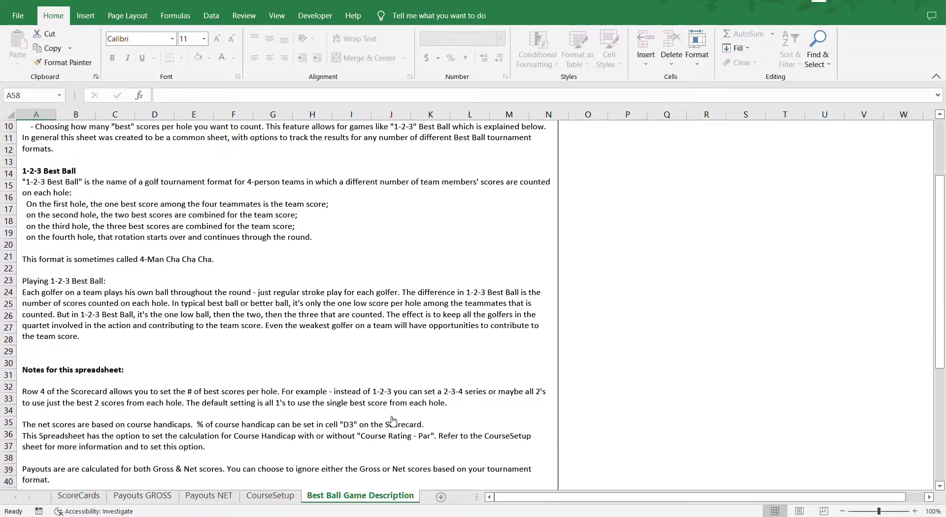
pyautogui.scroll(-2, 393, 419)
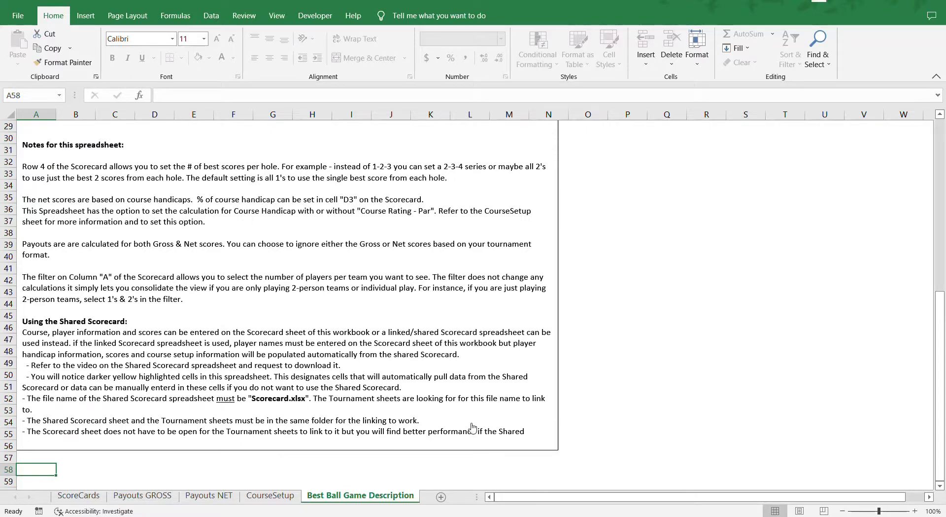
pyautogui.click(78, 495)
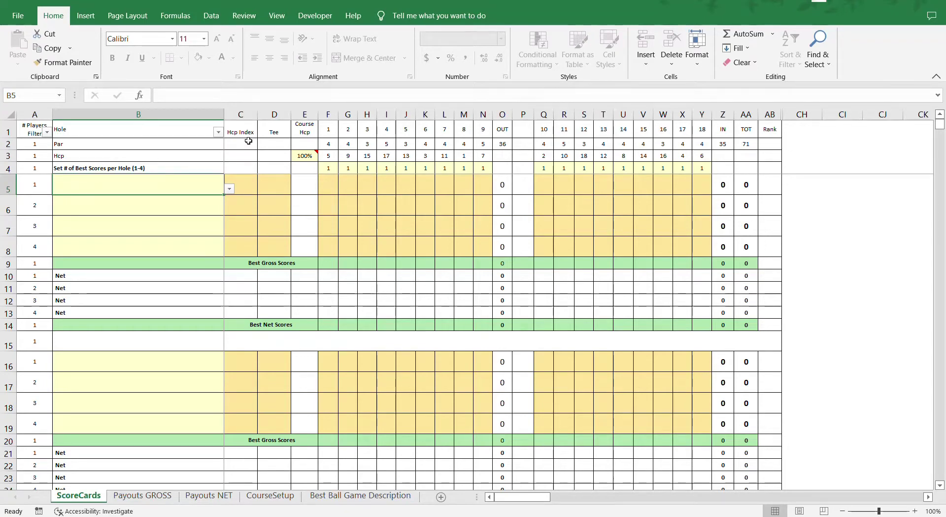
# Fill the first group with player A in B5 and player B in B6 from the dropdowns.
pyautogui.click(229, 190)
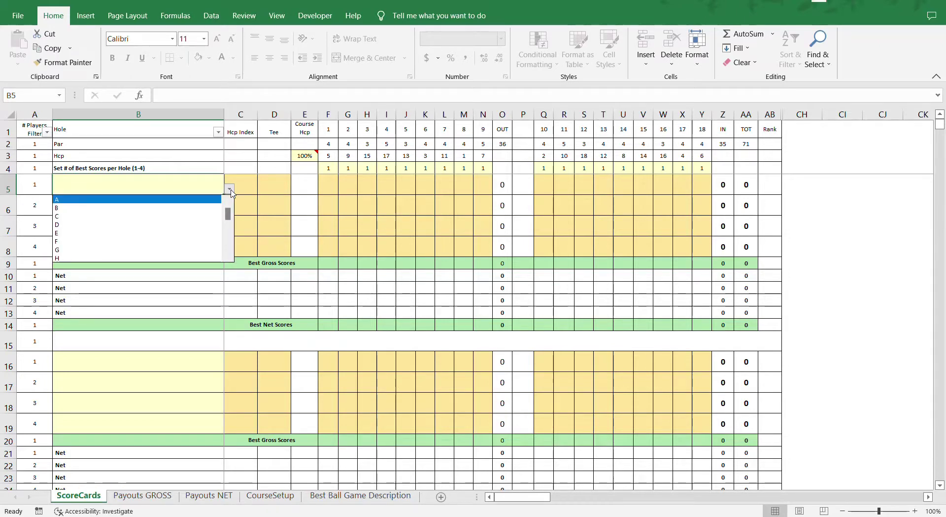
pyautogui.click(201, 192)
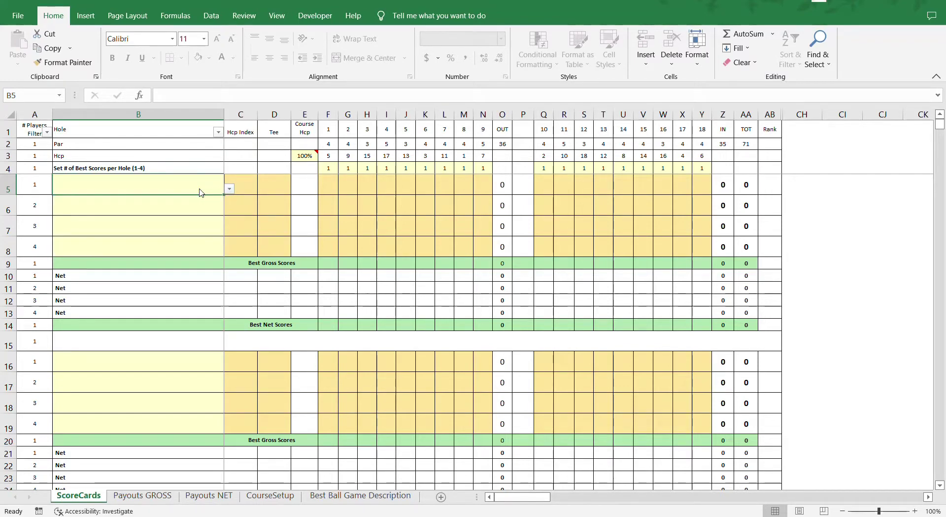
pyautogui.click(229, 190)
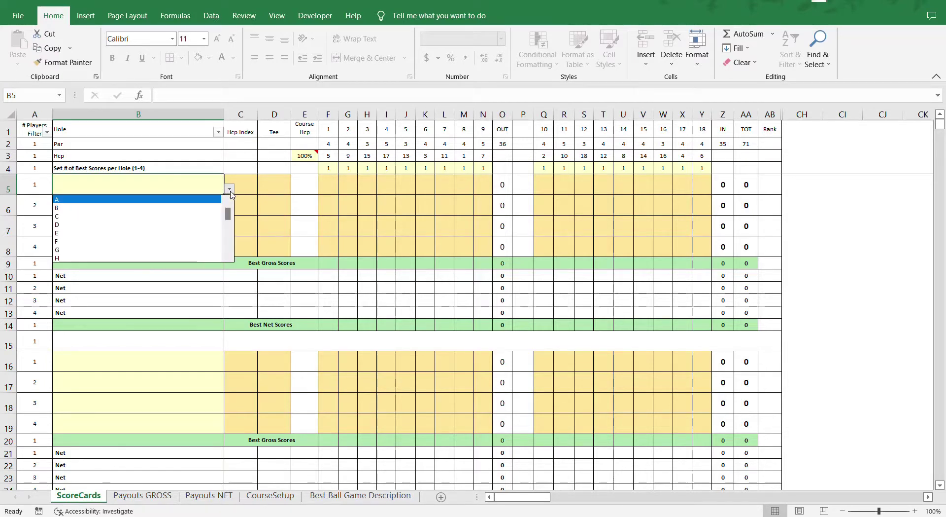
pyautogui.click(206, 197)
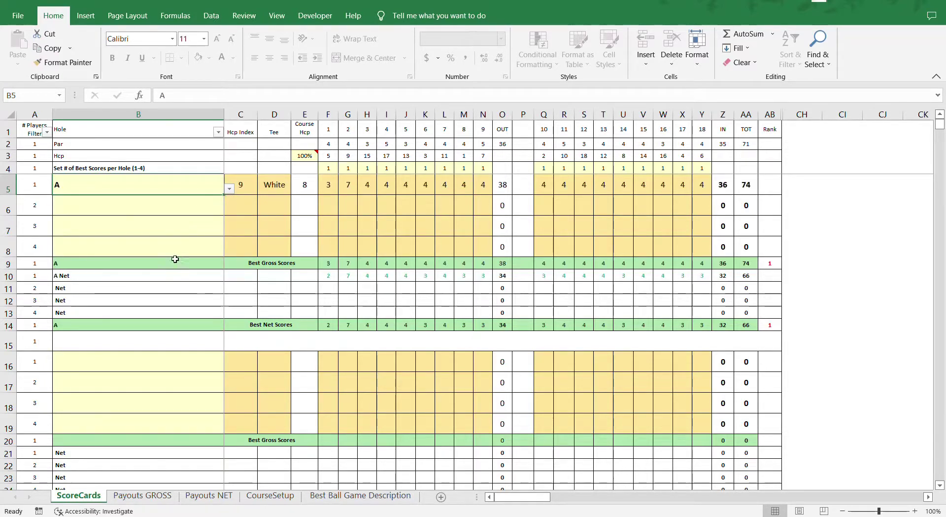
pyautogui.click(152, 359)
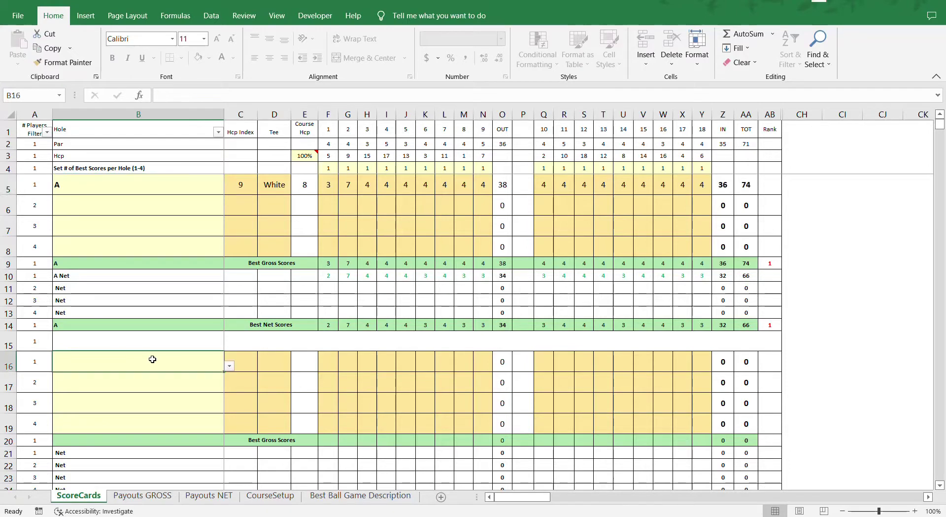
pyautogui.click(172, 211)
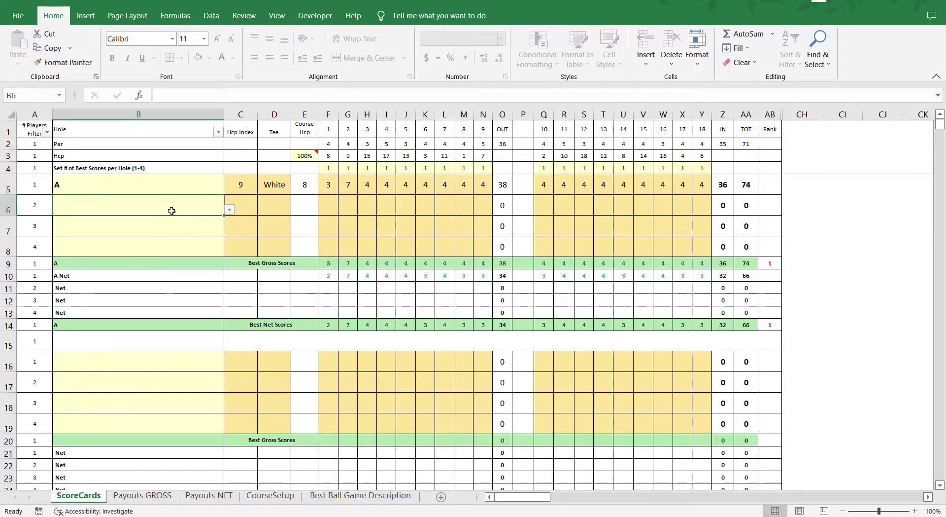
pyautogui.click(229, 210)
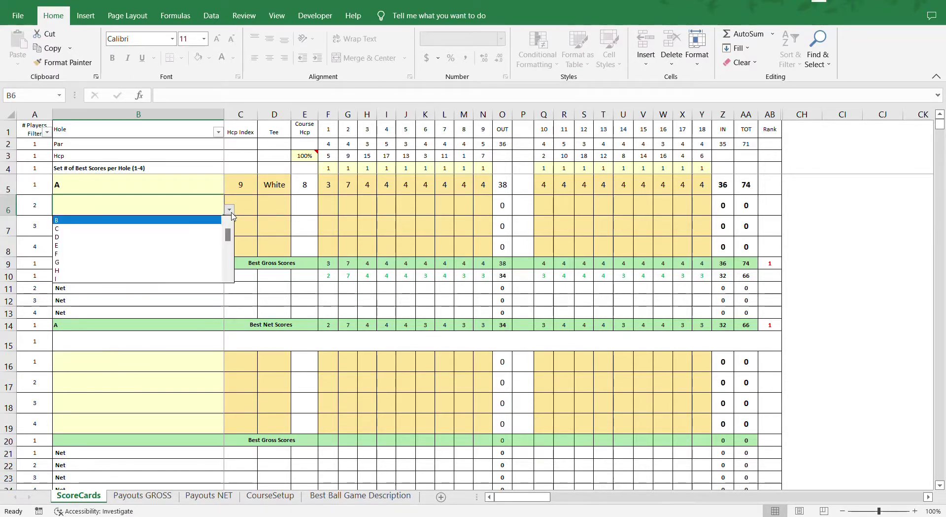
pyautogui.click(219, 220)
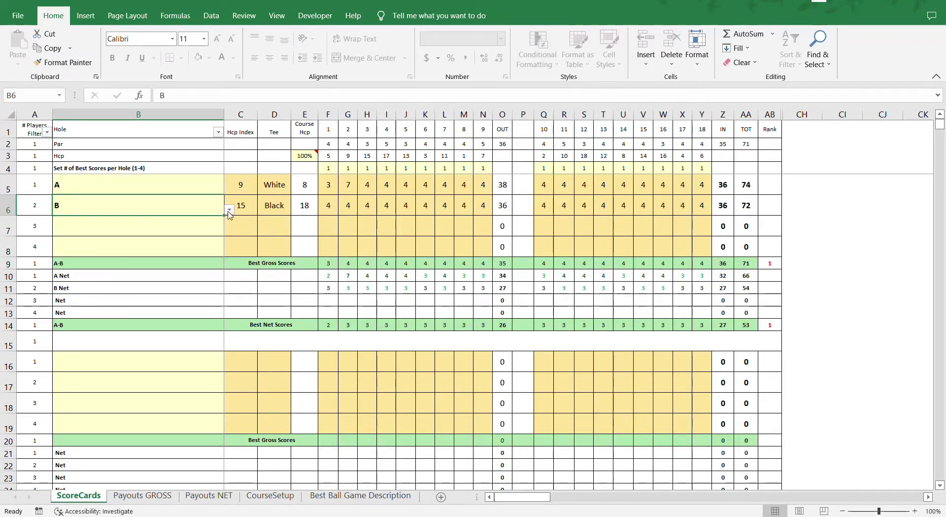
# Enter player C as the second group's first player in B16.
pyautogui.click(210, 220)
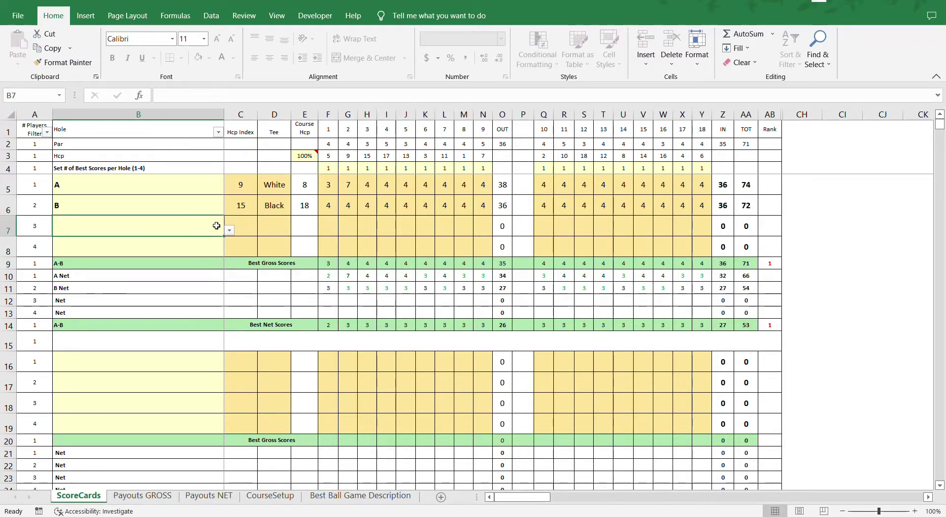
pyautogui.click(169, 355)
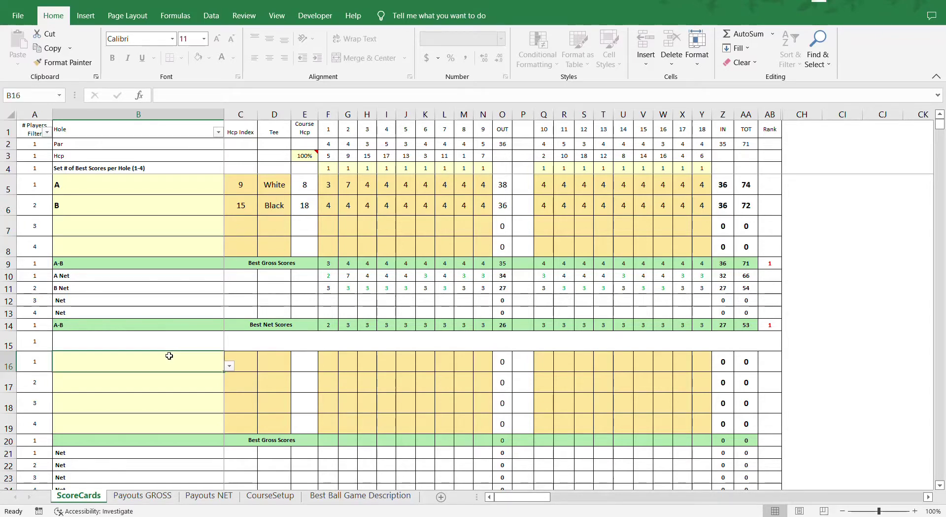
pyautogui.click(230, 367)
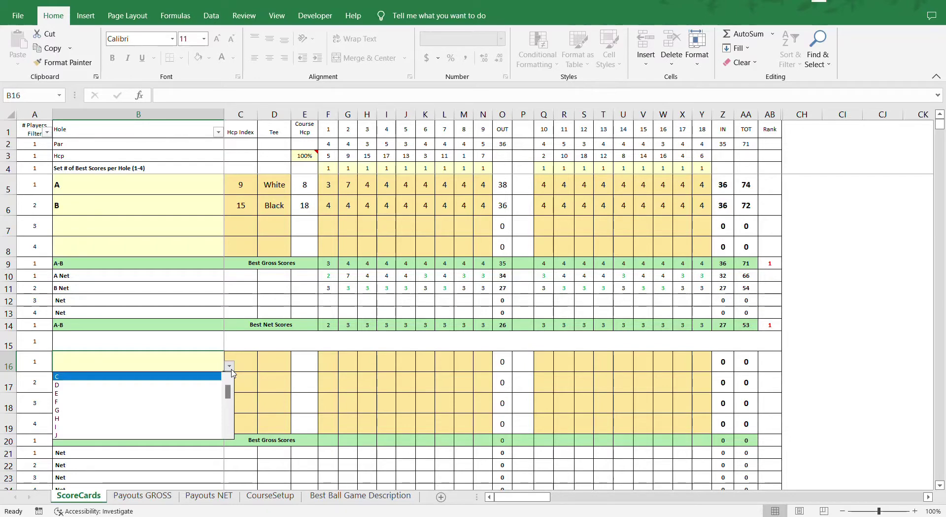
pyautogui.click(211, 360)
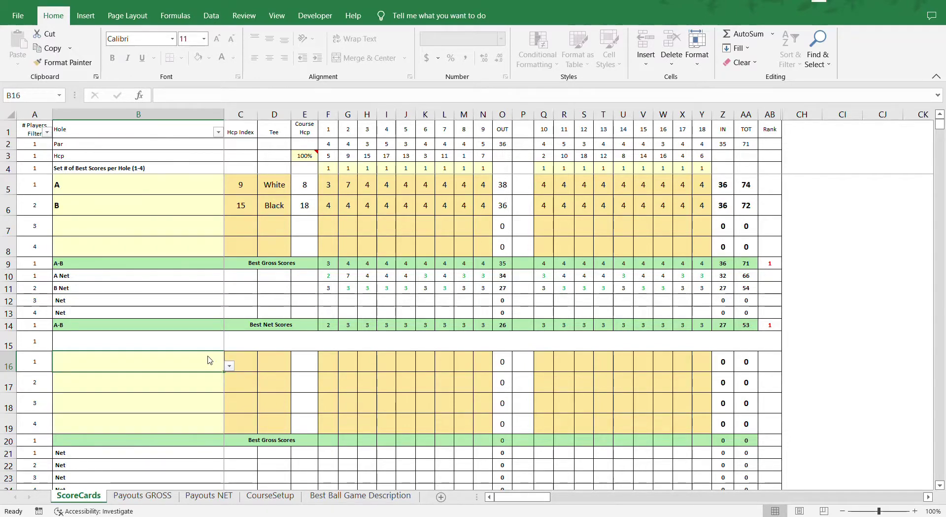
pyautogui.write('C')
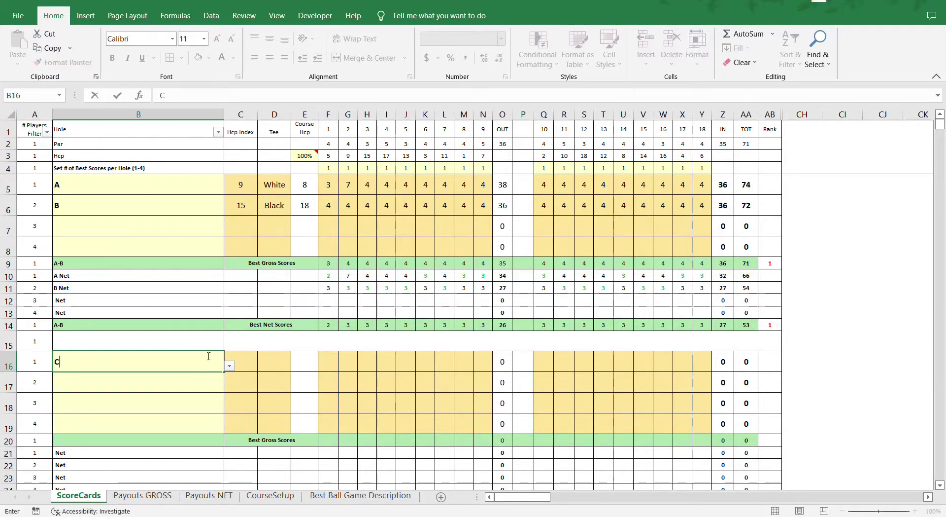
pyautogui.press('Return')
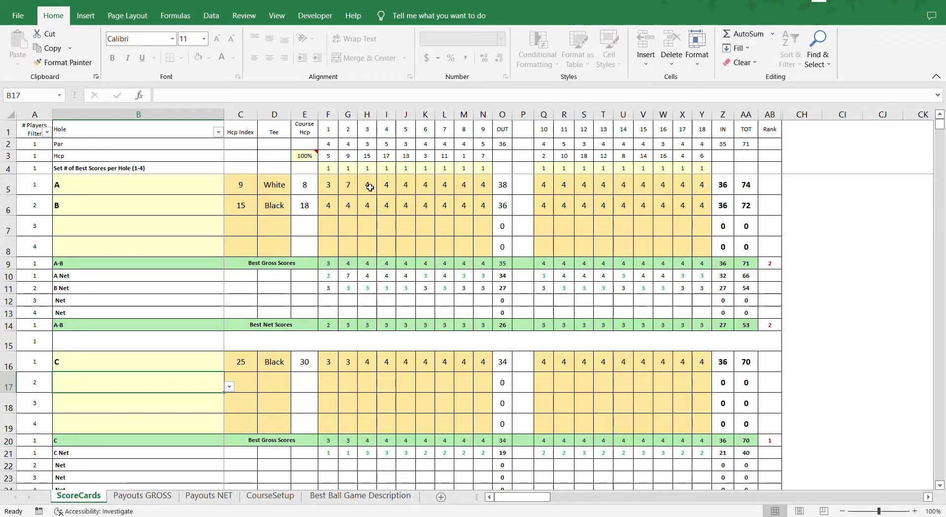
pyautogui.click(271, 495)
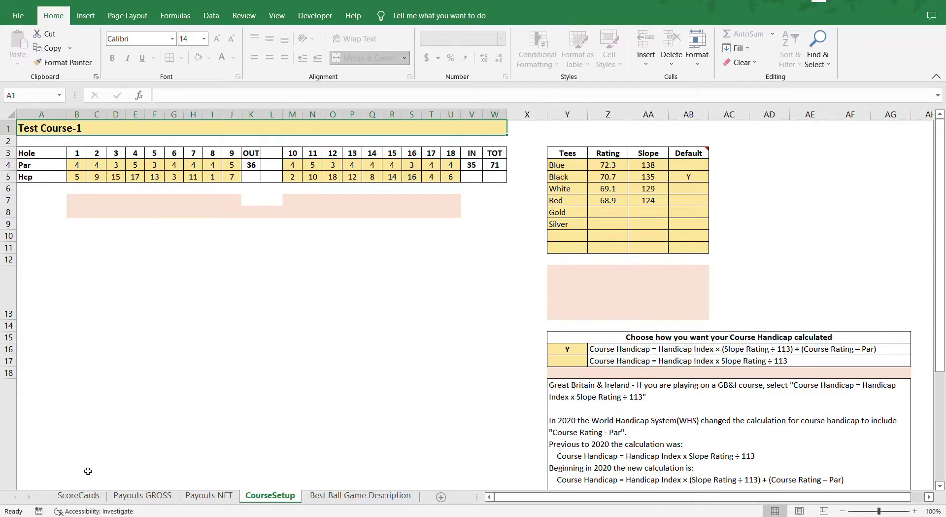
pyautogui.click(79, 495)
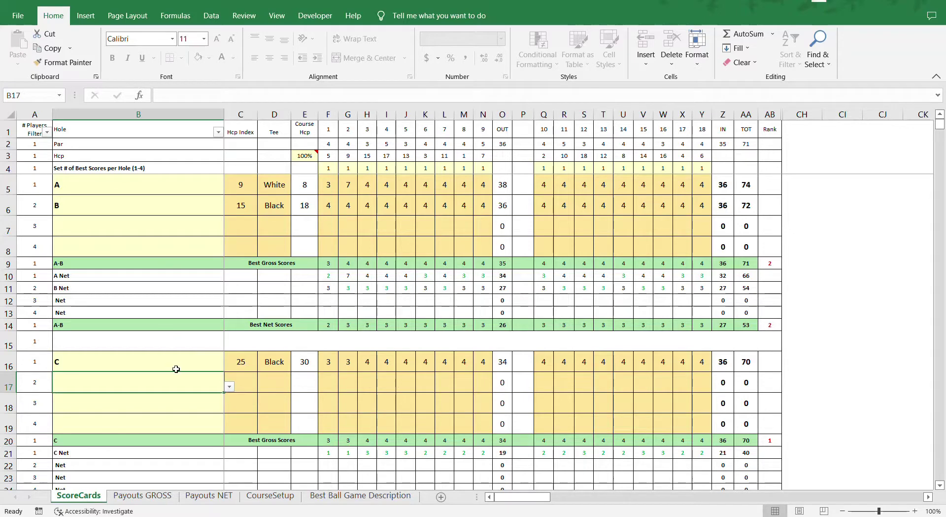
# Choose player D in B17 so the second group becomes C-D.
pyautogui.click(231, 388)
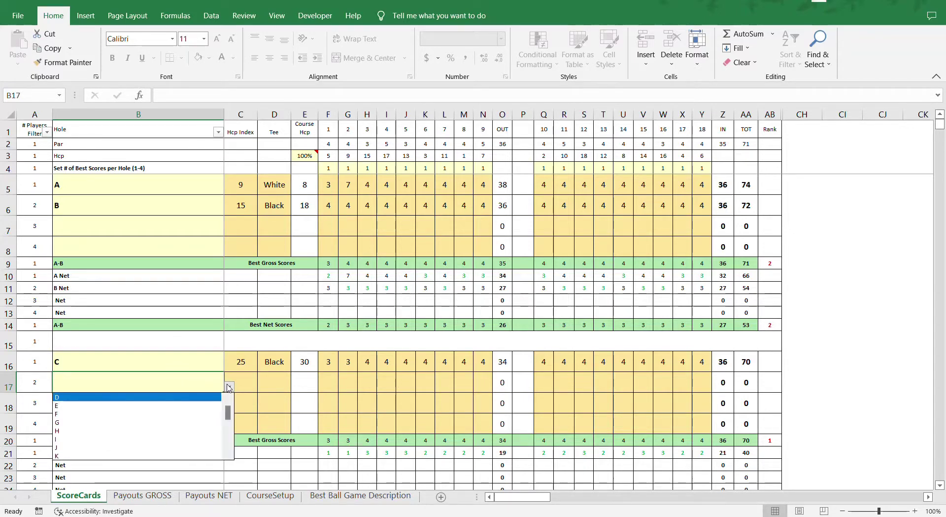
pyautogui.click(208, 400)
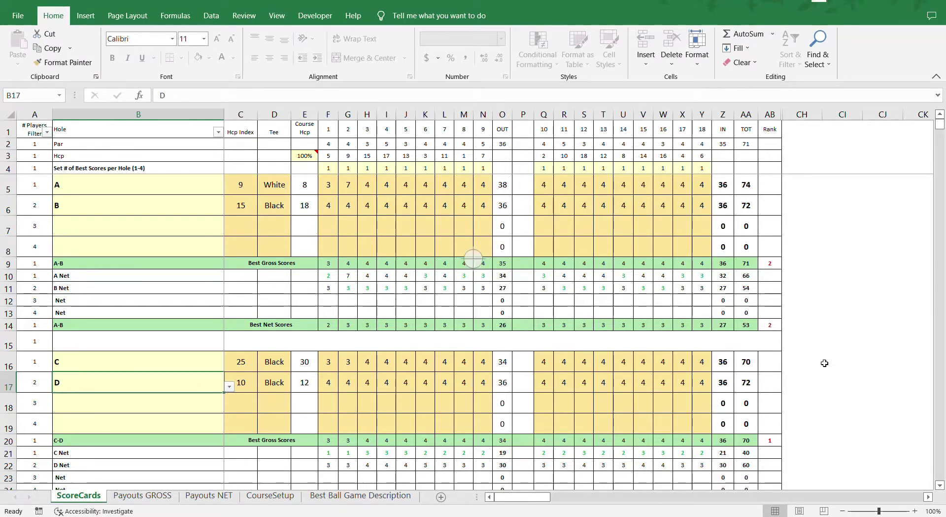
pyautogui.click(169, 495)
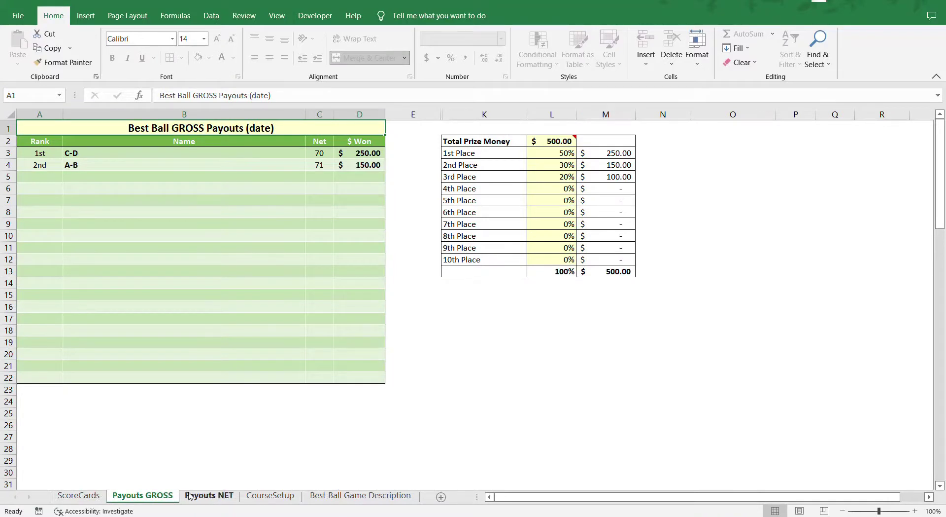
pyautogui.click(205, 496)
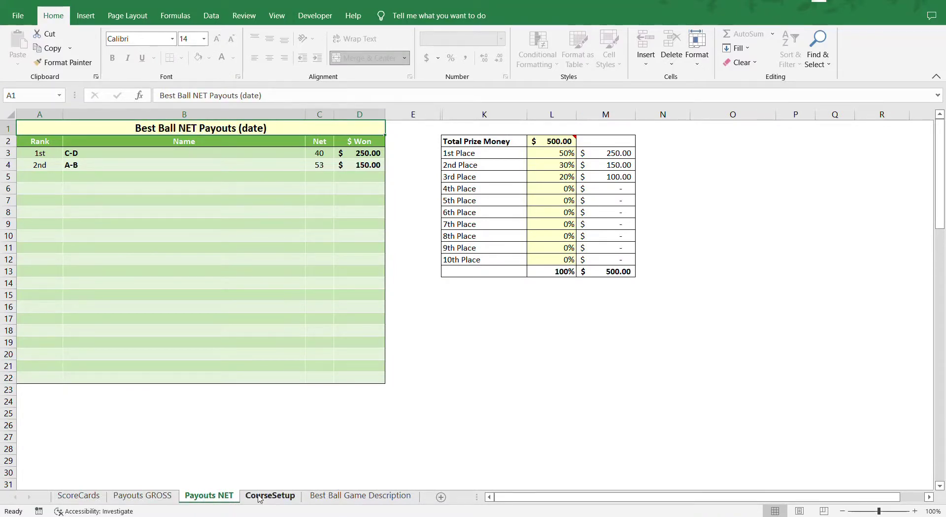
pyautogui.click(83, 495)
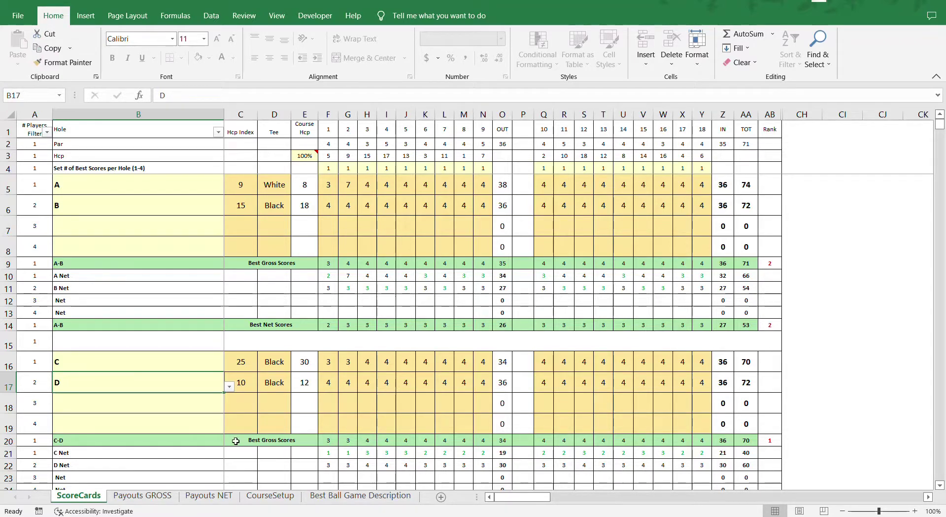
# Open Individual Quota Results.xlsx from the Tournament 2022-11-12 folder in File Explorer.
pyautogui.hotkey('alt', 'Tab')
pyautogui.hotkey('alt', 'Tab')
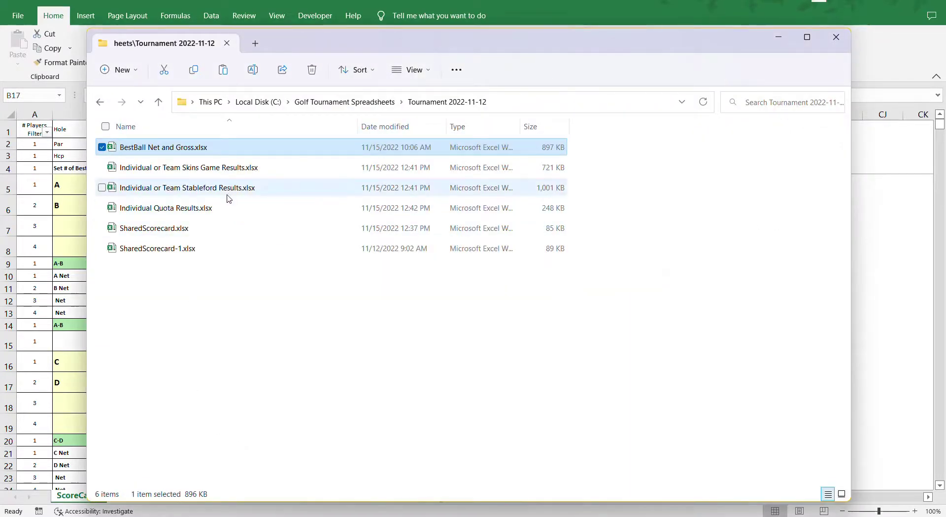
pyautogui.doubleClick(206, 210)
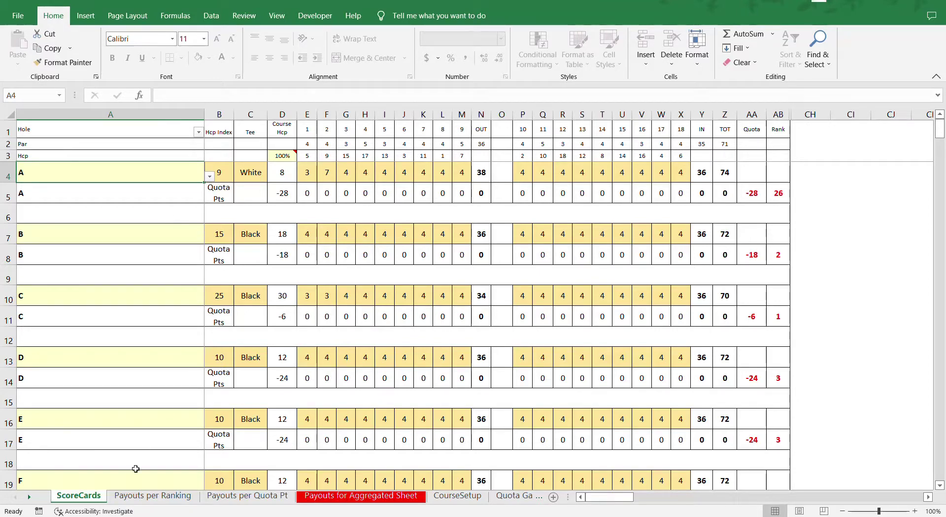
pyautogui.click(457, 494)
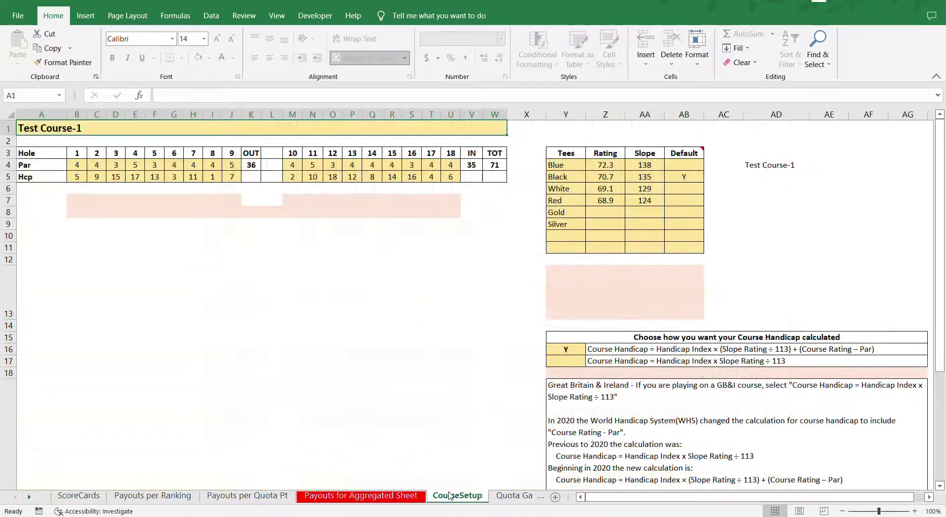
pyautogui.click(153, 495)
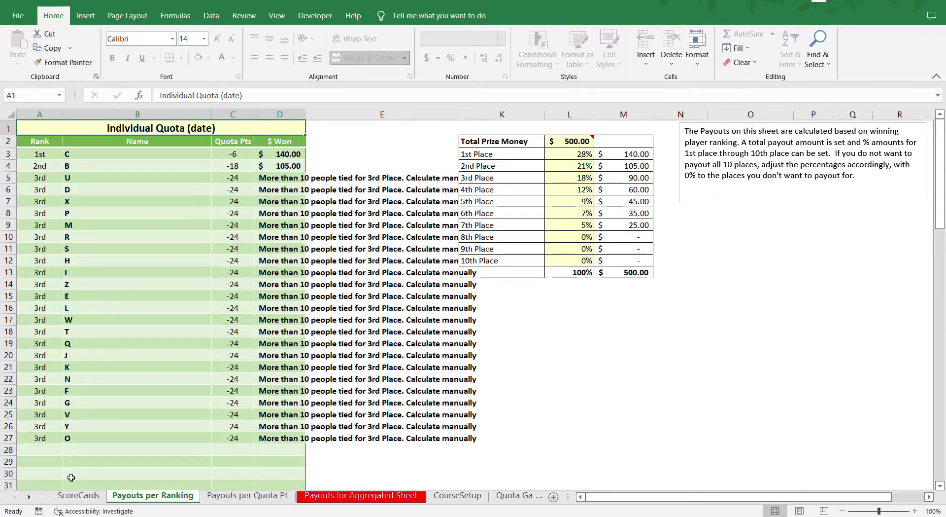
pyautogui.click(77, 497)
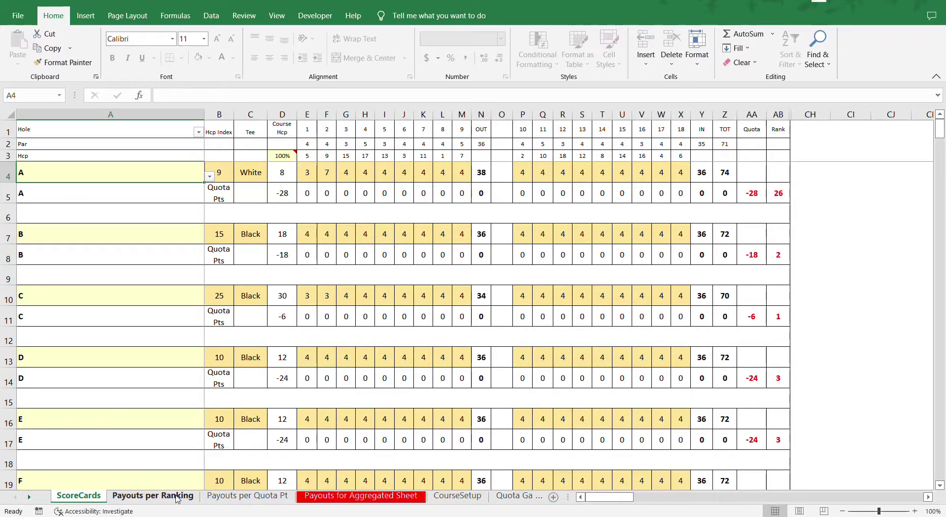
pyautogui.click(153, 496)
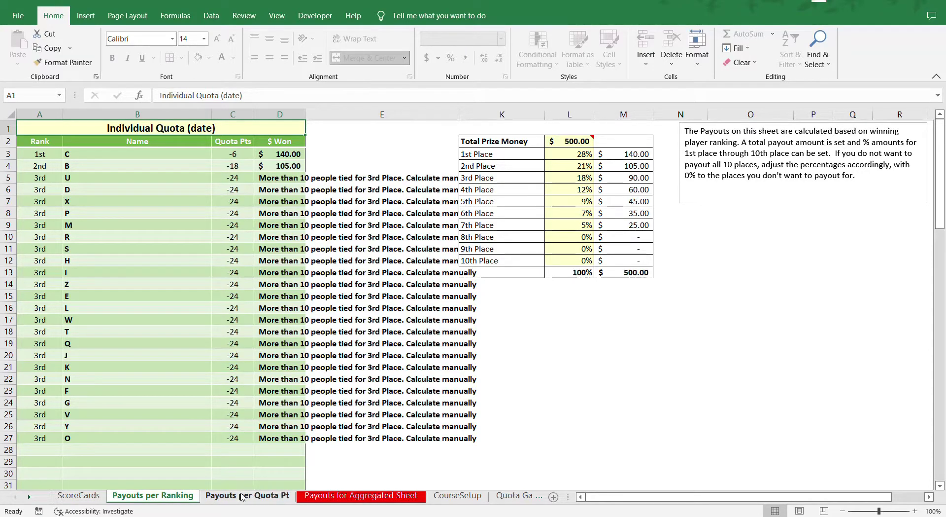
pyautogui.click(242, 495)
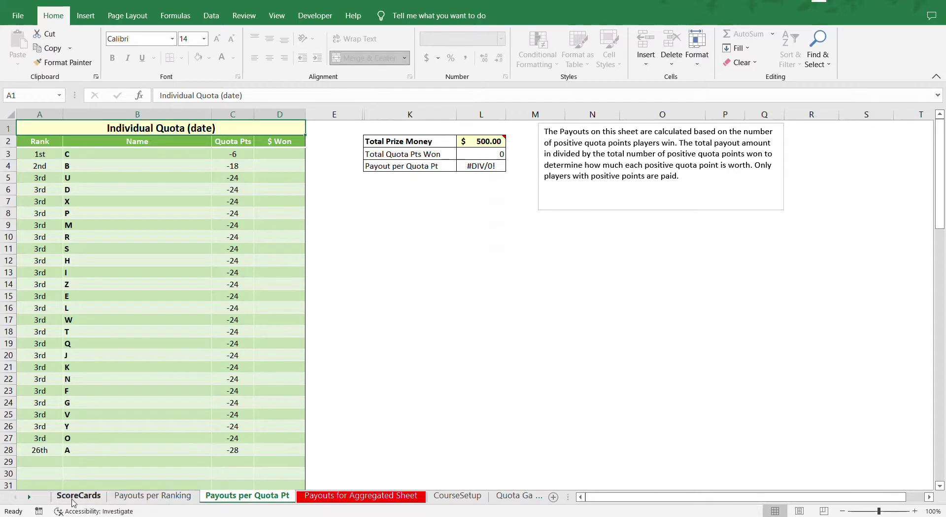
pyautogui.click(76, 496)
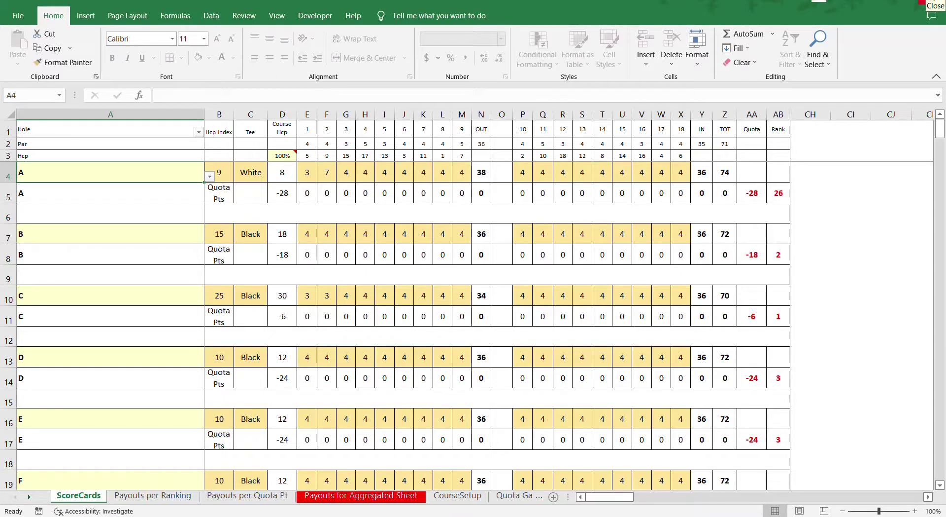
# Close the Individual Quota Results, BestBall Net and Gross and SharedScorecard workbooks without saving.
pyautogui.click(934, 4)
pyautogui.click(473, 275)
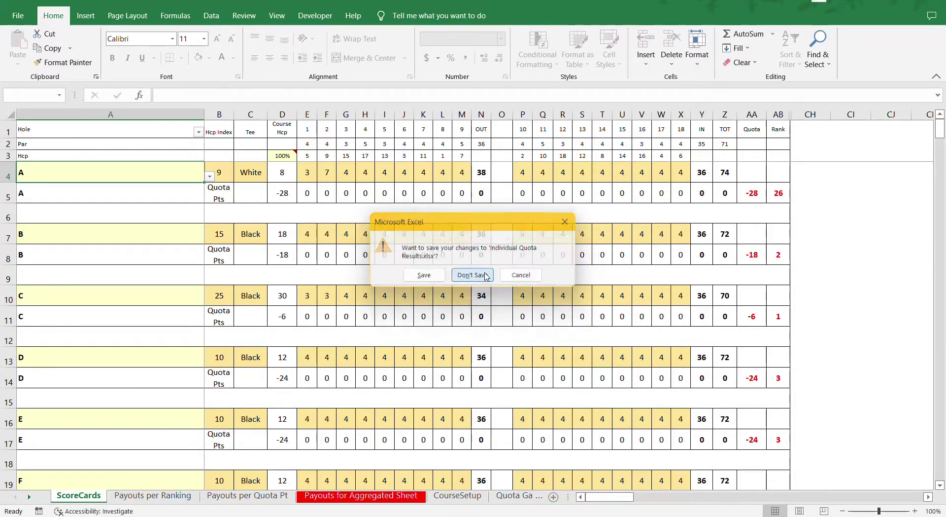
pyautogui.click(935, 2)
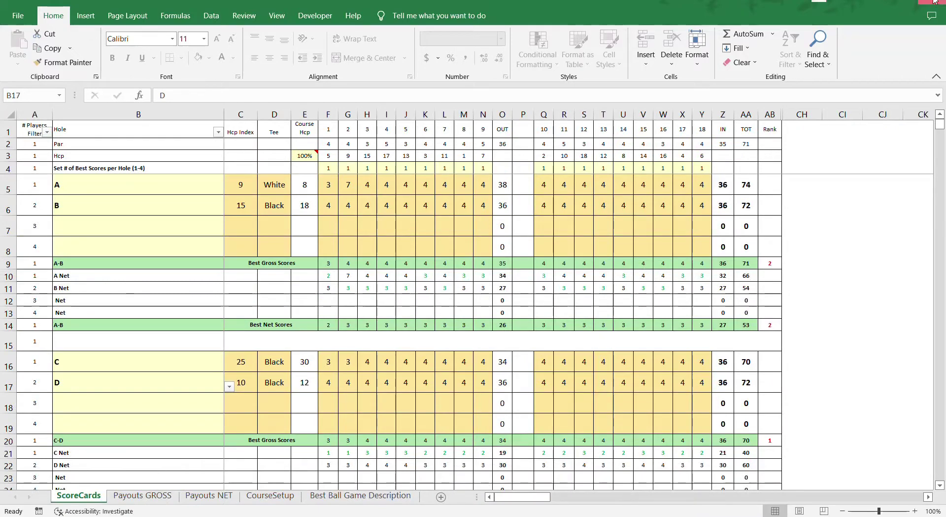
pyautogui.click(484, 274)
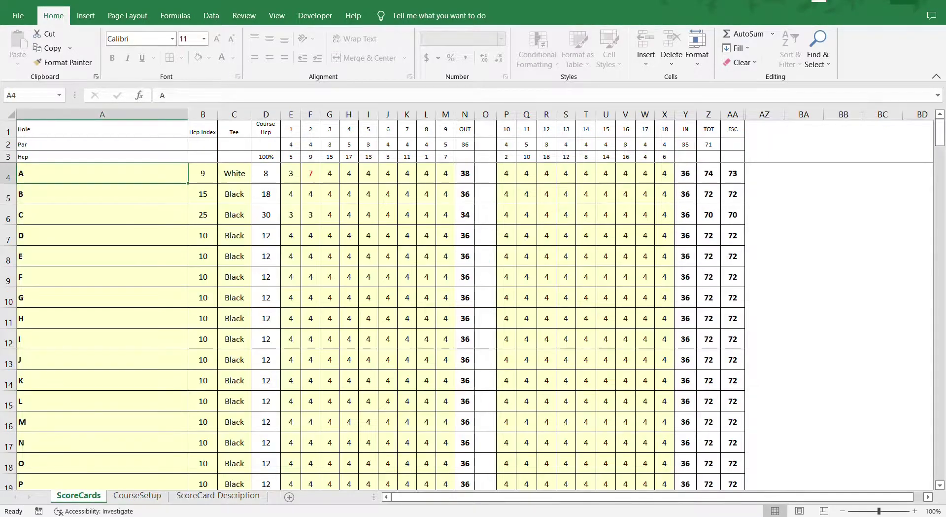
pyautogui.click(934, 2)
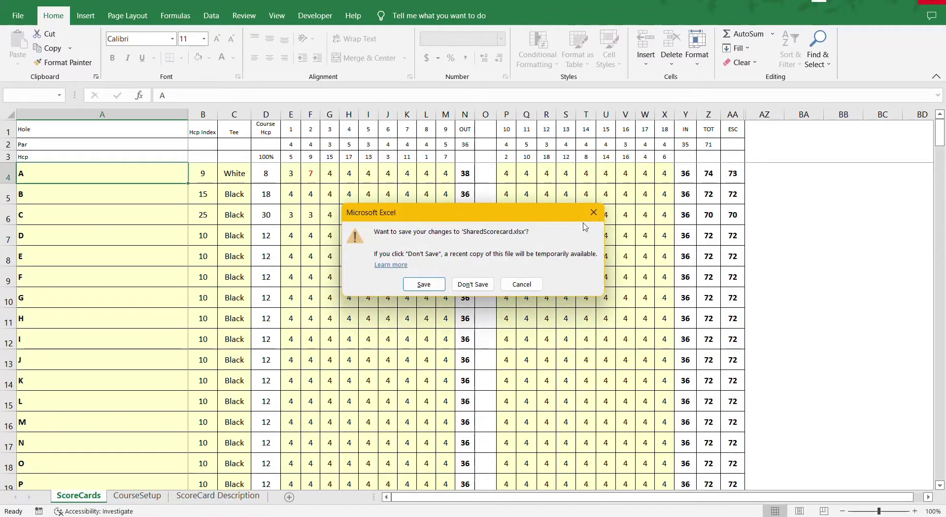
pyautogui.click(485, 285)
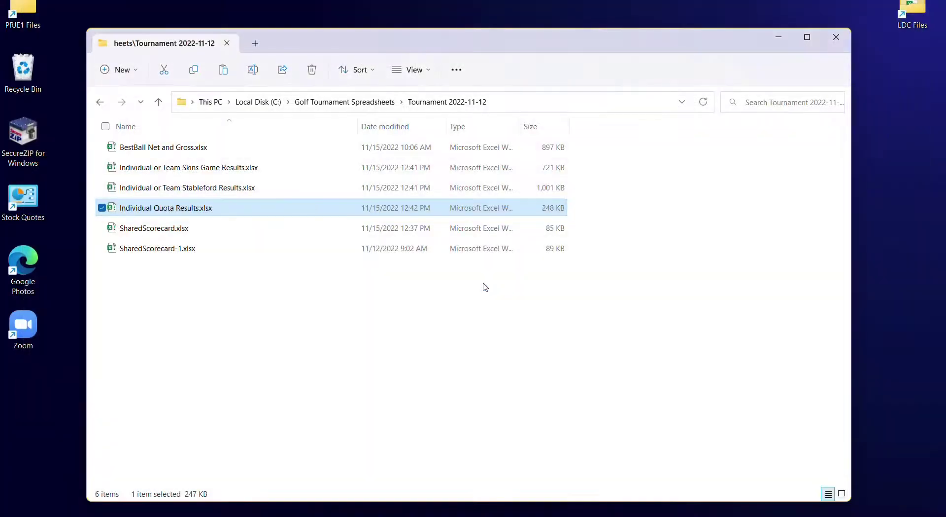
# Add '-2' to SharedScorecard.xlsx, making SharedScorecard-2.xlsx, then open Individual or Team Stableford Results.xlsx.
pyautogui.click(176, 233)
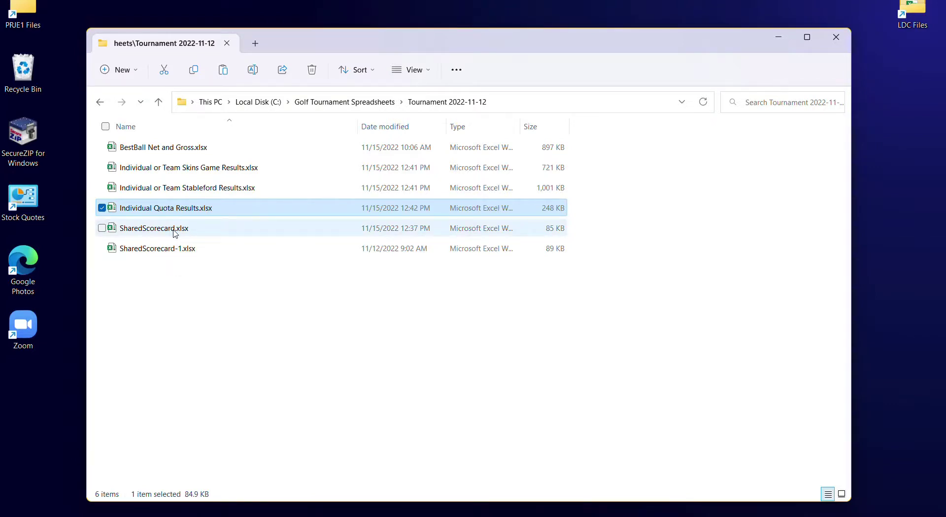
pyautogui.click(176, 231)
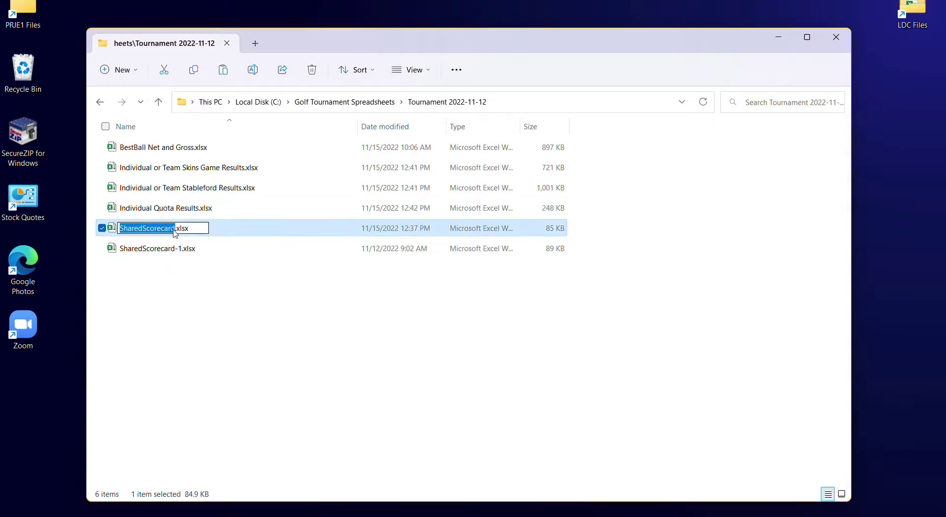
pyautogui.click(174, 228)
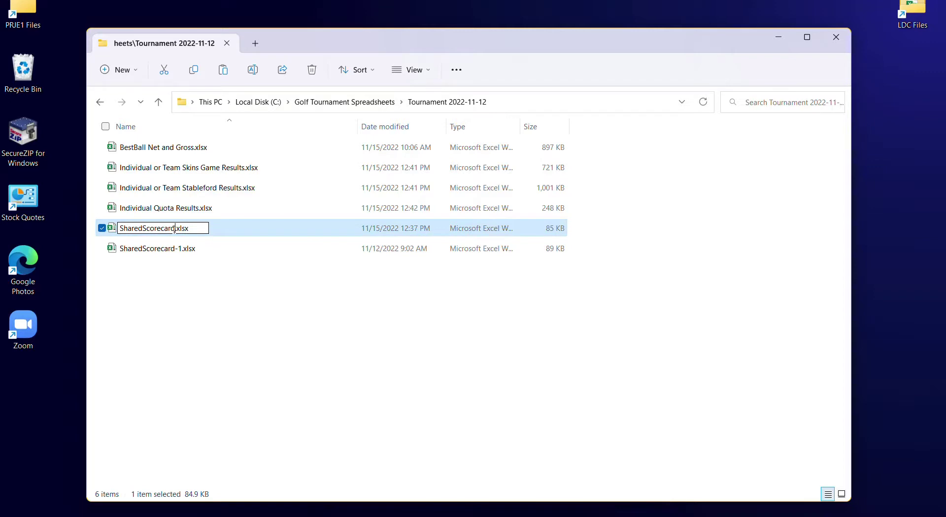
pyautogui.write('-2')
pyautogui.press('Return')
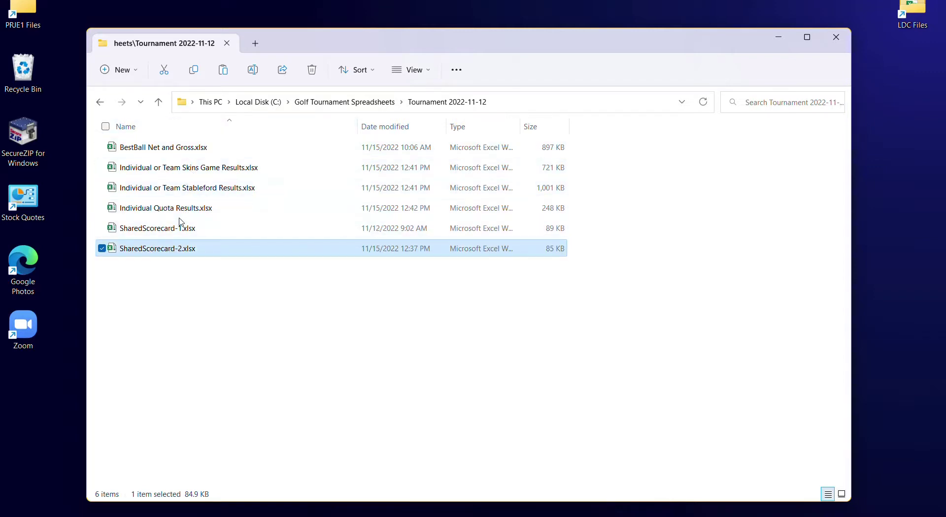
pyautogui.doubleClick(208, 197)
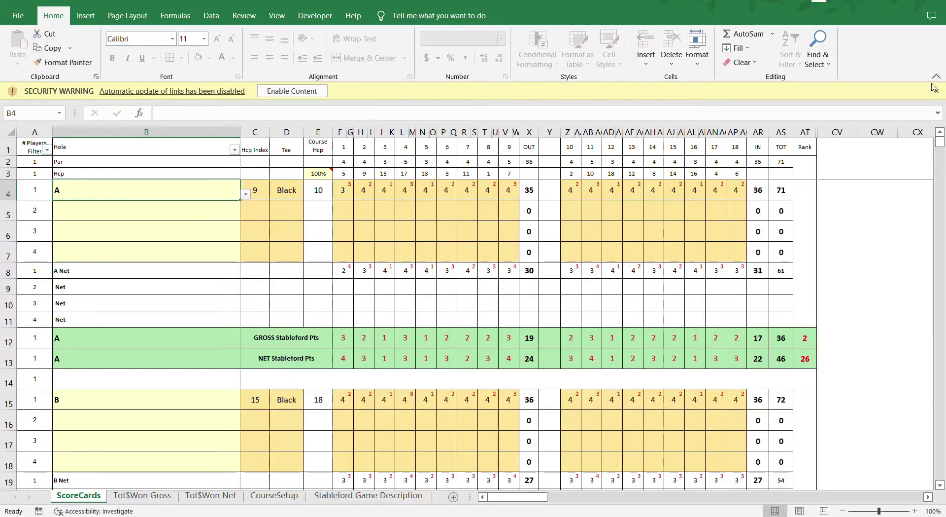
# Enable content, continue past the broken scorecard-links warning, and close the Stableford workbook without saving.
pyautogui.click(310, 92)
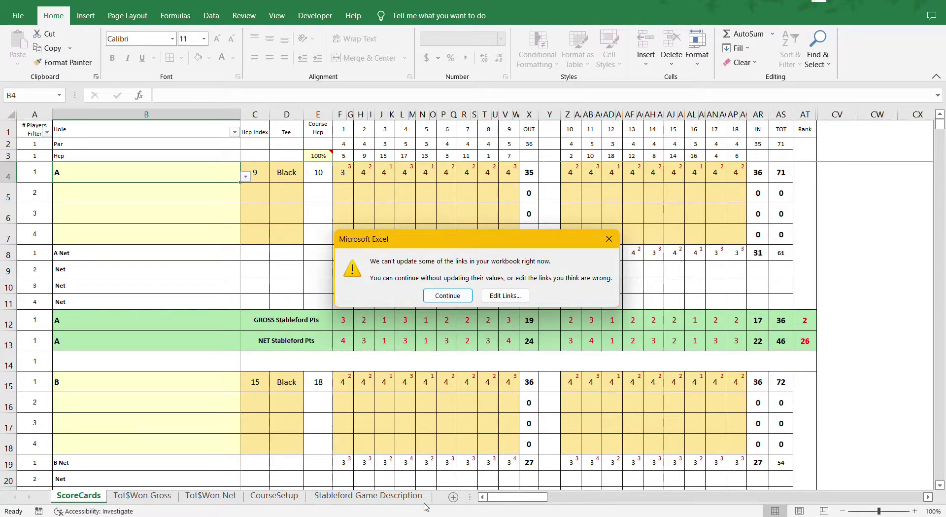
pyautogui.click(449, 295)
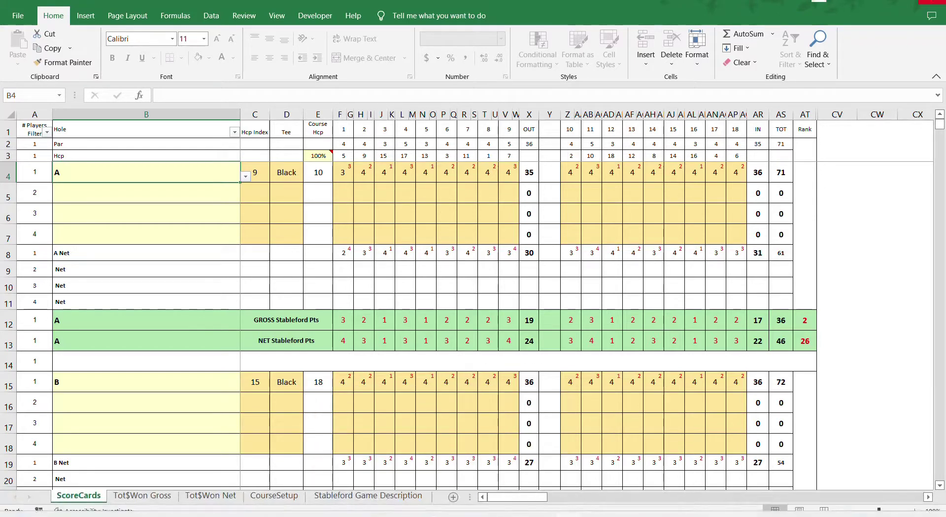
pyautogui.click(933, 2)
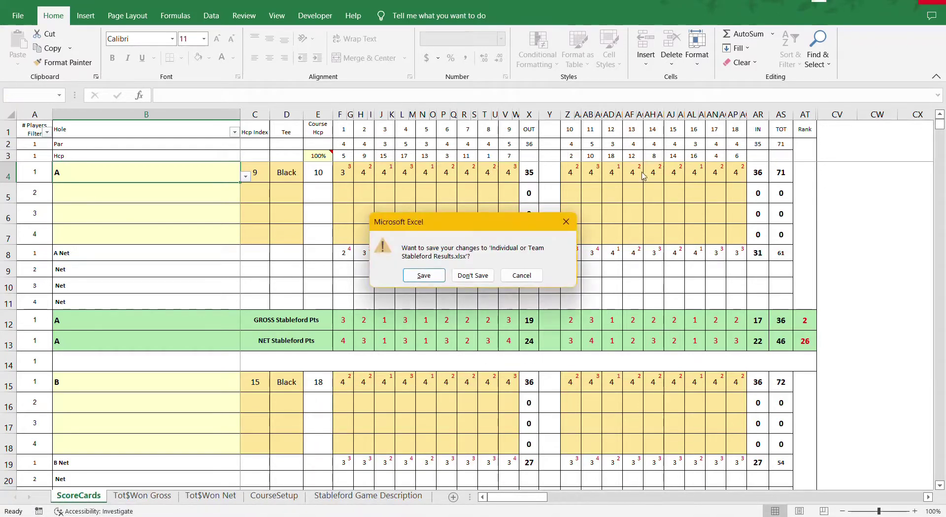
pyautogui.click(480, 275)
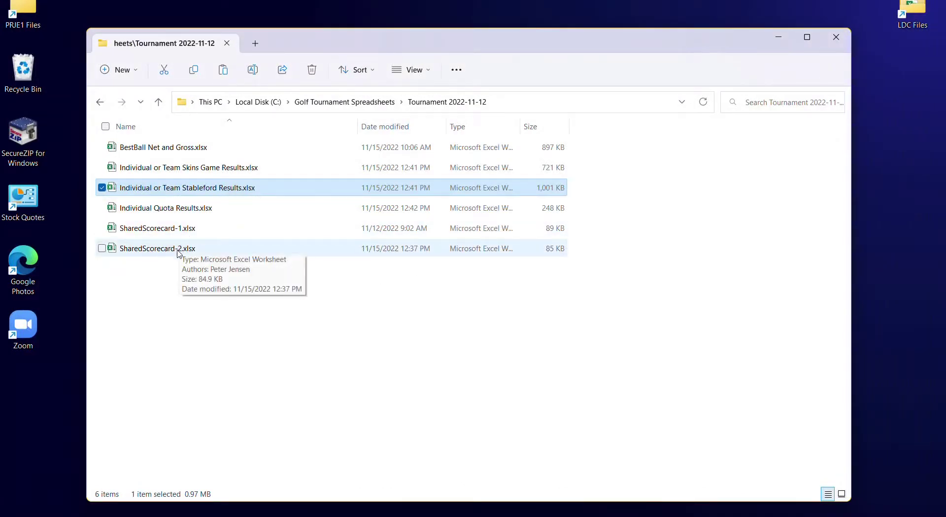
# Delete the '-2' suffix to restore SharedScorecard.xlsx, then open Individual or Team Stableford Results.xlsx.
pyautogui.click(179, 250)
pyautogui.click(179, 250)
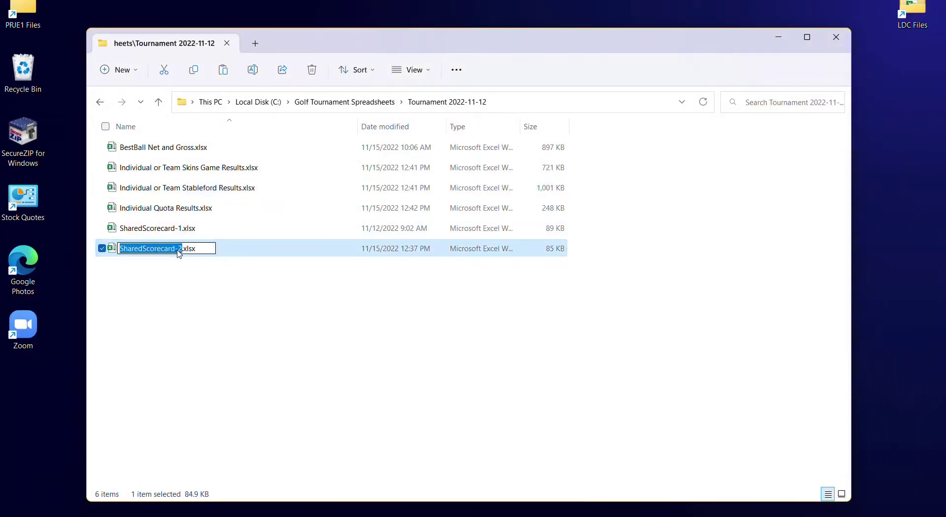
pyautogui.click(179, 250)
pyautogui.doubleClick(179, 250)
pyautogui.click(179, 249)
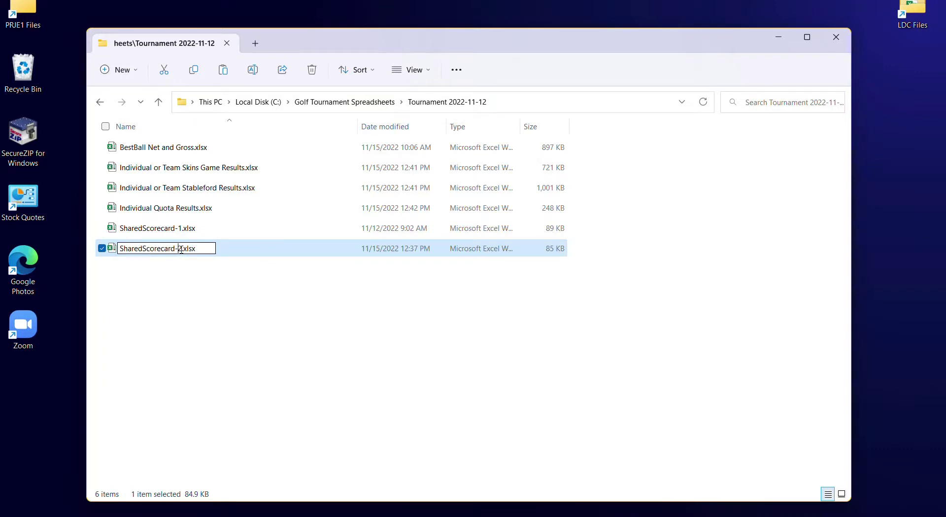
pyautogui.press('Delete')
pyautogui.press('BackSpace')
pyautogui.press('Return')
pyautogui.click(229, 190)
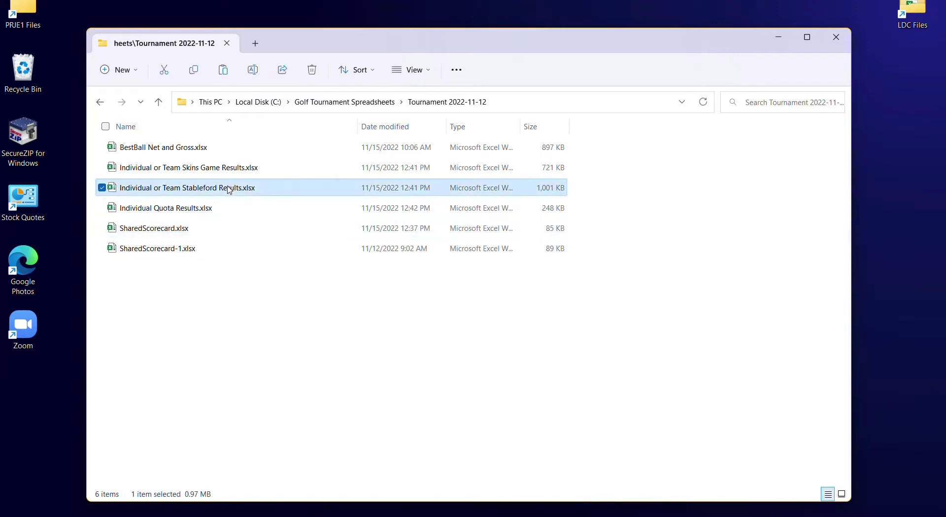
pyautogui.doubleClick(229, 189)
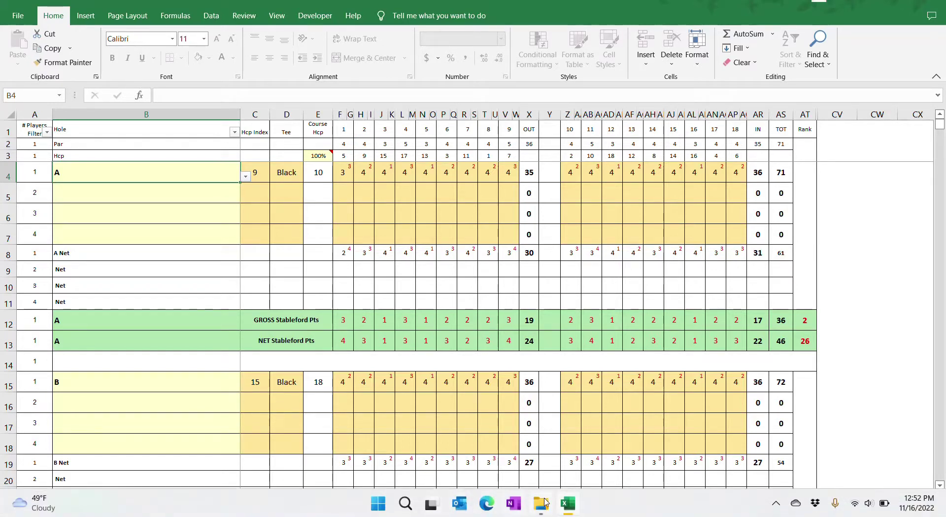
# Open SharedScorecard.xlsx from the Tournament folder.
pyautogui.moveTo(546, 502)
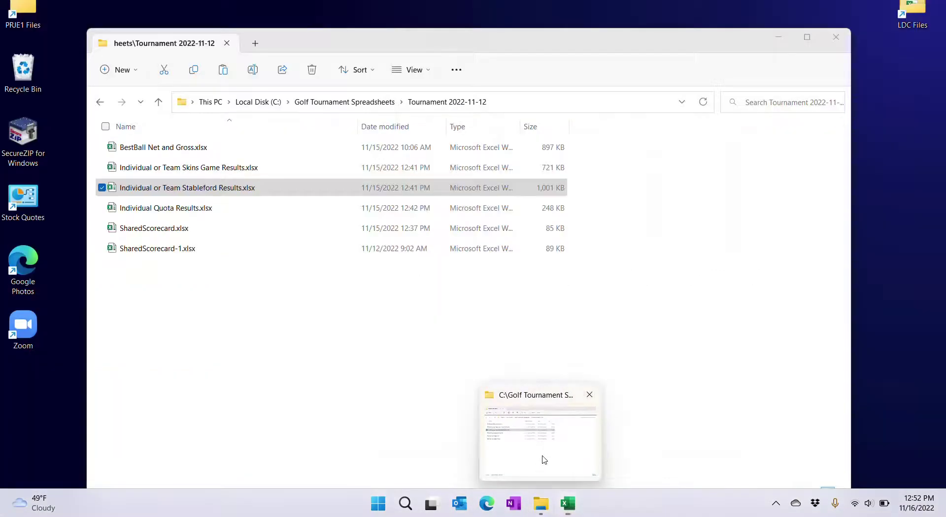
pyautogui.click(542, 458)
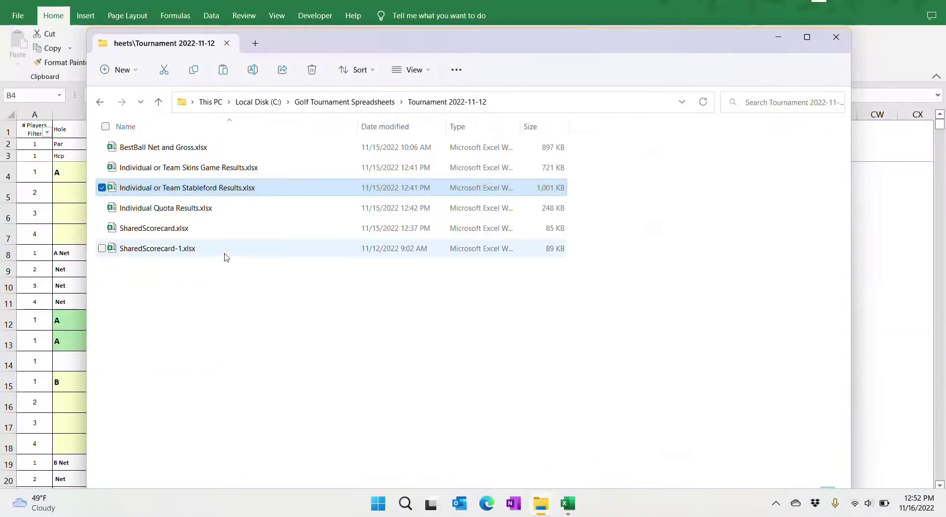
pyautogui.click(207, 247)
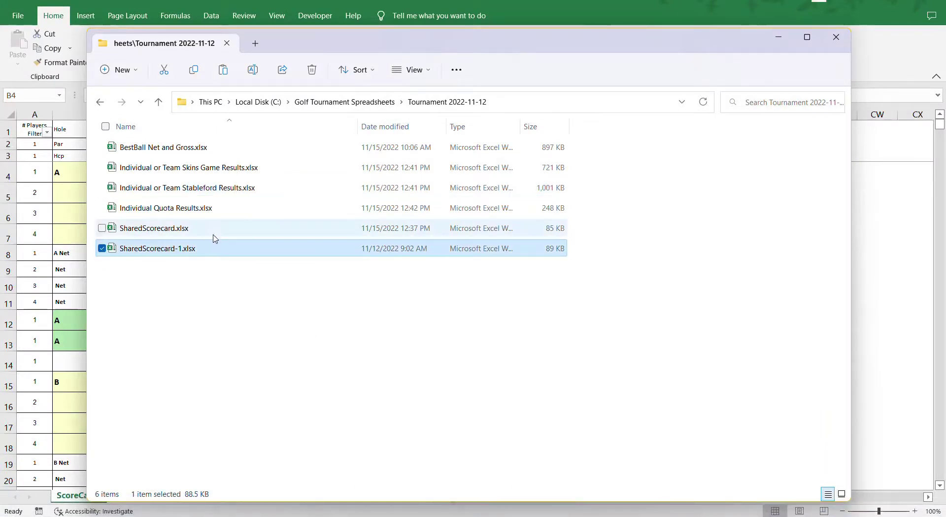
pyautogui.doubleClick(221, 229)
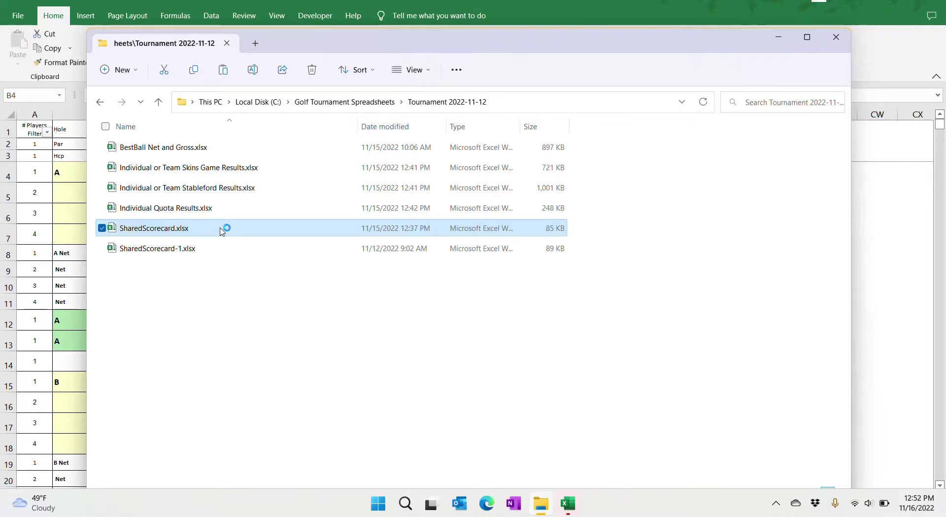
# Set player A's tee in C4 from Black to White, lowering the course handicap to 8.
pyautogui.click(698, 1)
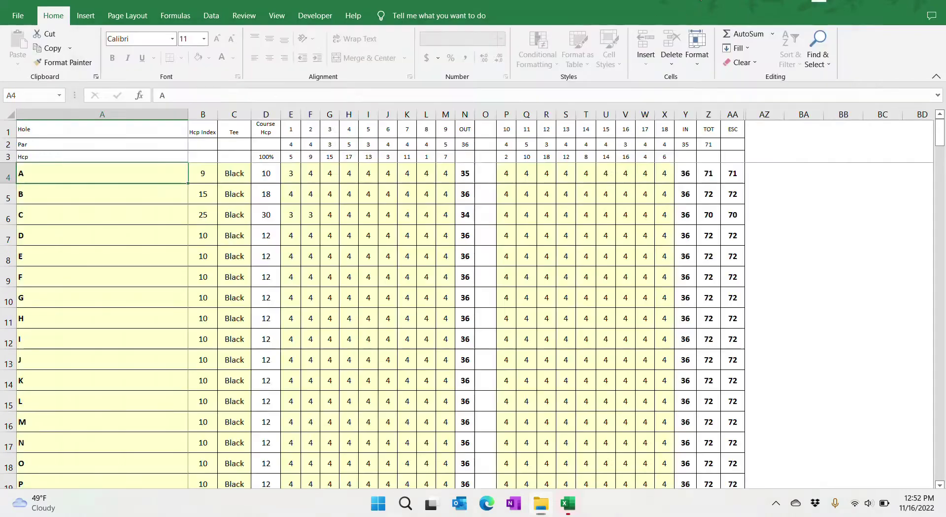
pyautogui.click(235, 173)
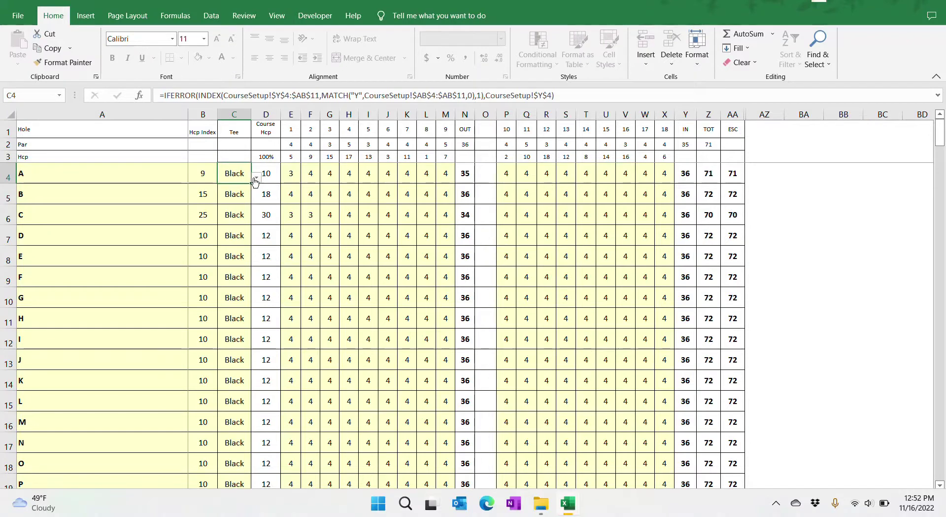
pyautogui.click(256, 177)
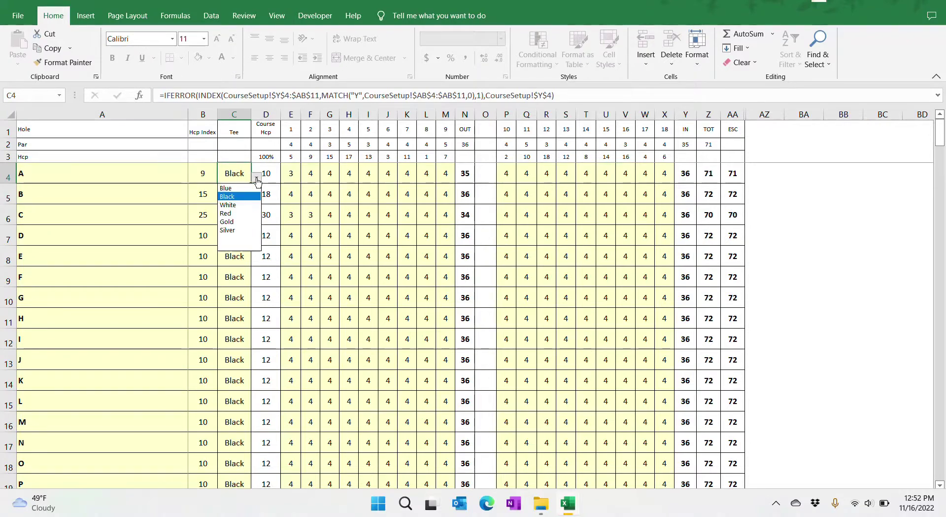
pyautogui.click(237, 205)
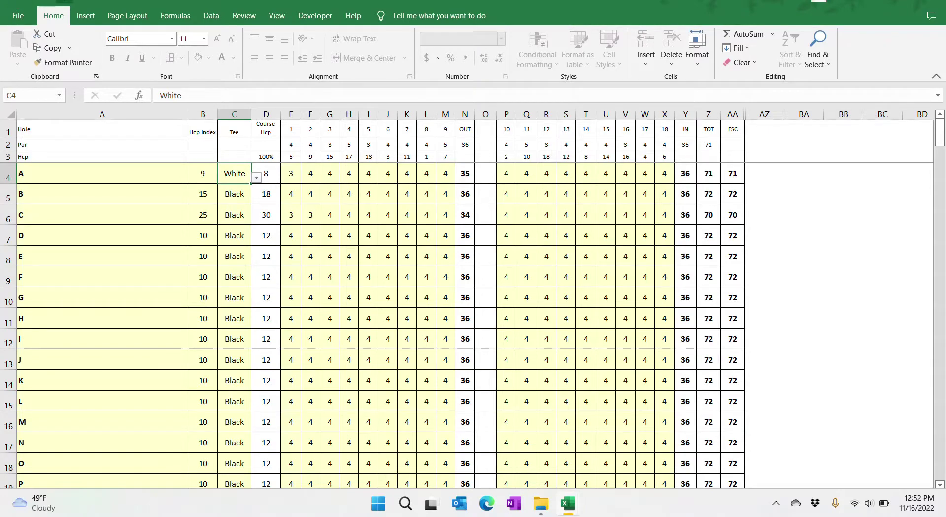
pyautogui.hotkey('alt', 'Tab')
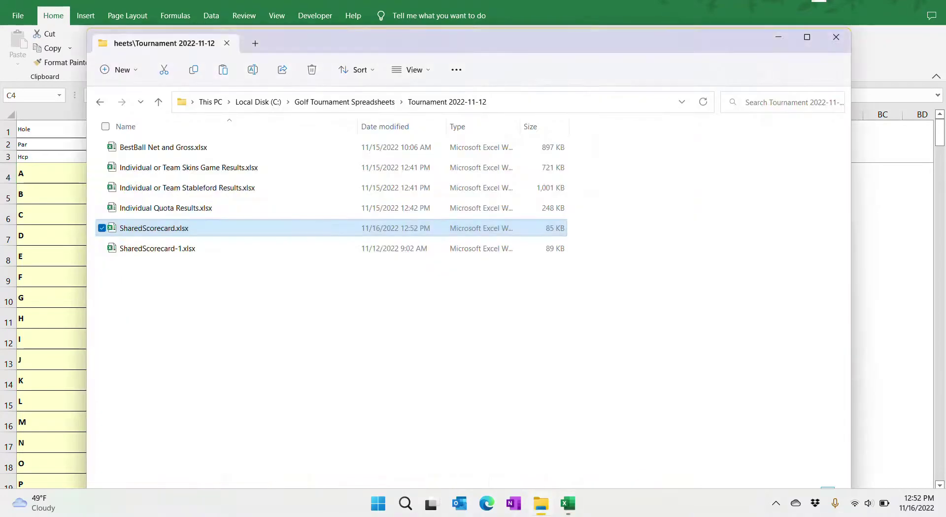
# Verify the Stableford Results show player A on White tees, handicap 8, 36 gross and 44 net points.
pyautogui.press('Return')
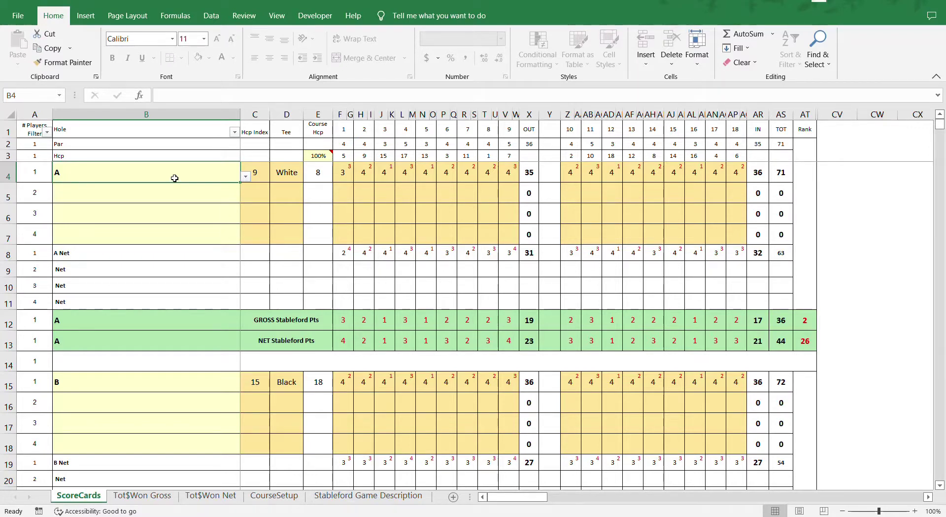
pyautogui.hotkey('alt', 'Tab')
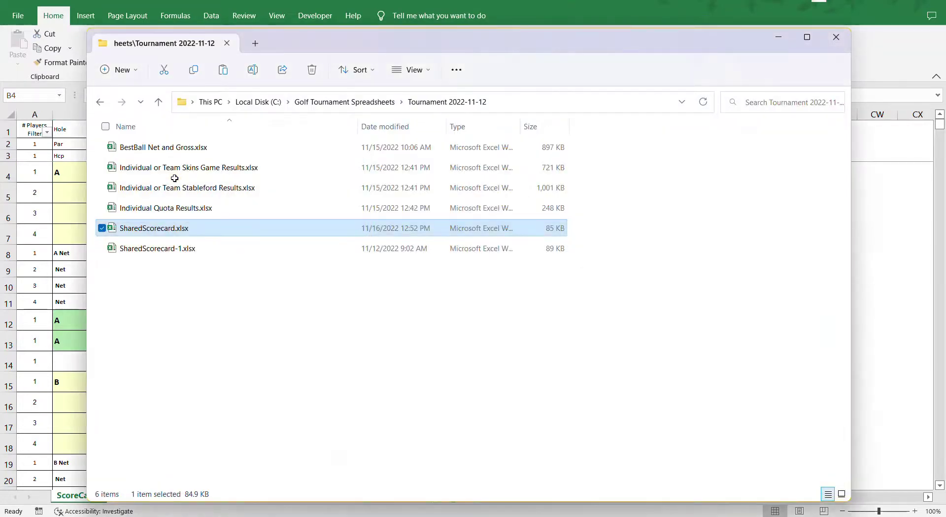